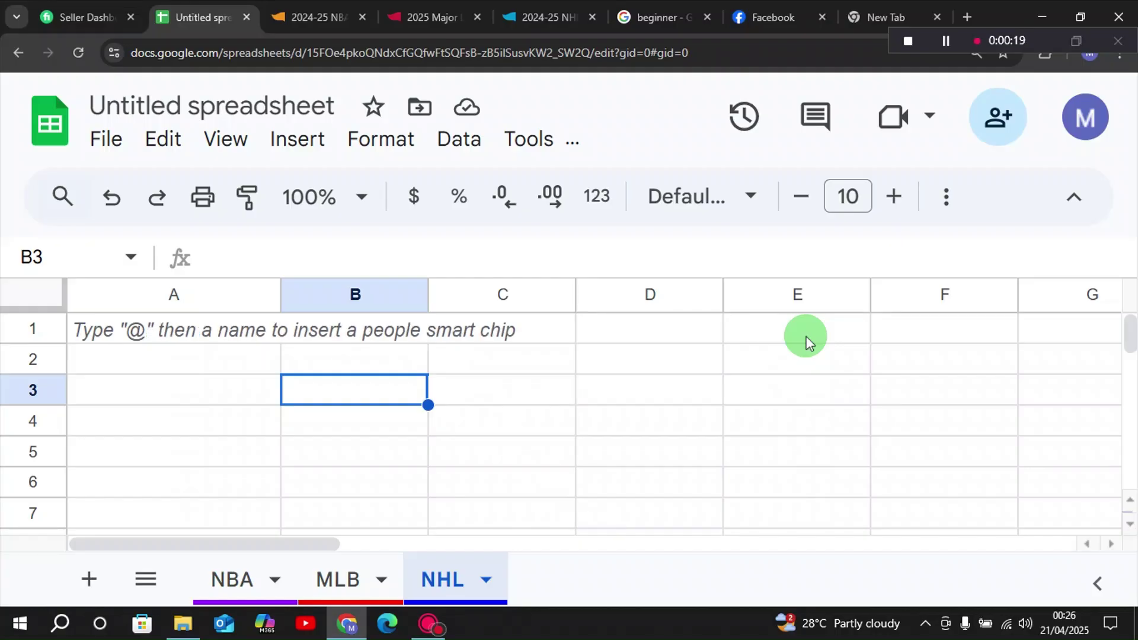
Go to the empty NBA sheet, select cell A1, and bring up the 2024-25 NBA stats page.
click(236, 579)
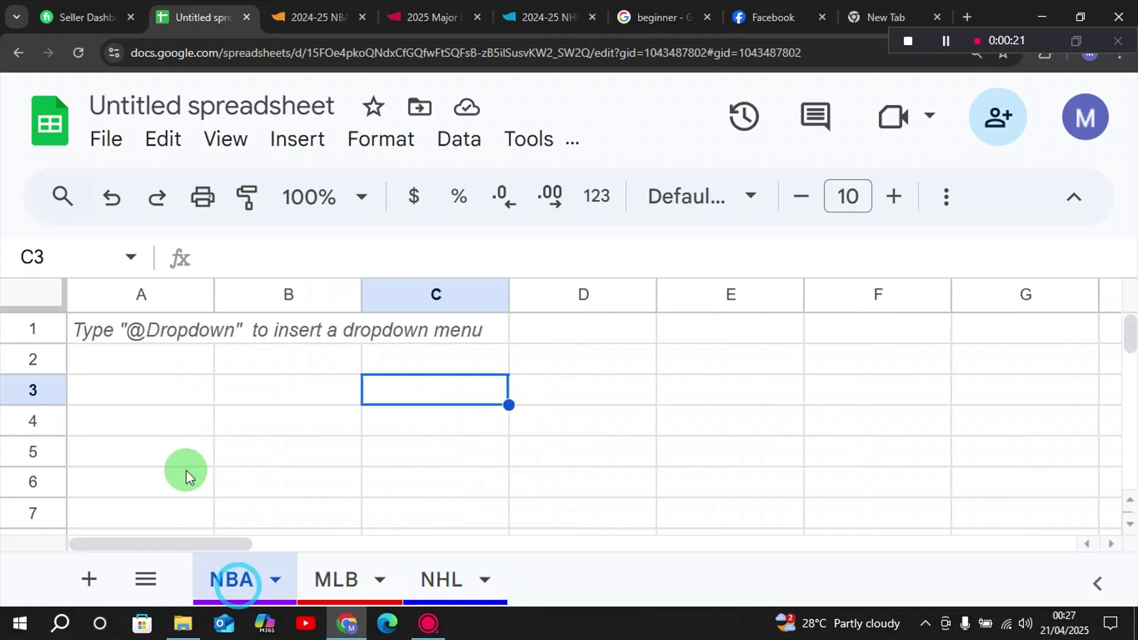
click(104, 329)
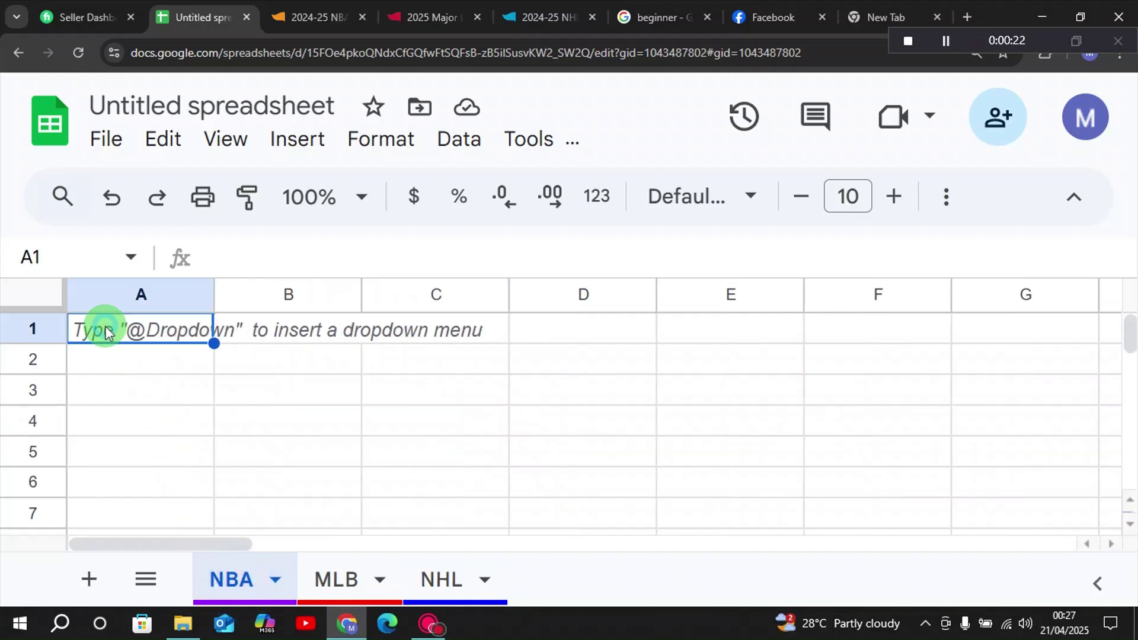
click(297, 20)
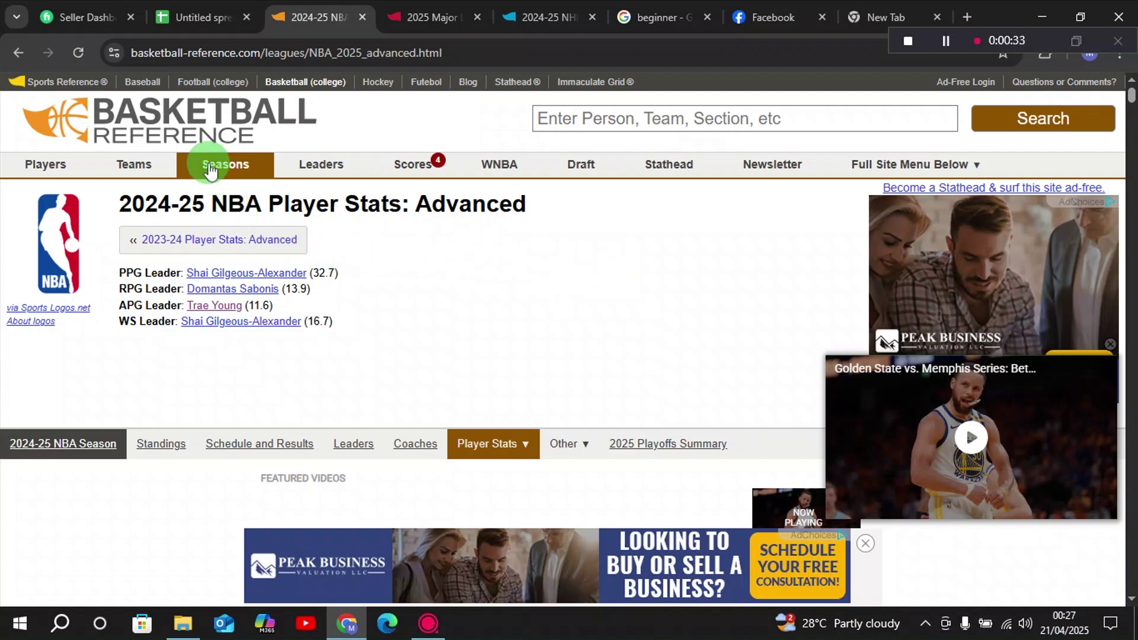
Load the 2024-25 Advanced player stats table on Basketball Reference and browse its rows.
mouse_move(210, 170)
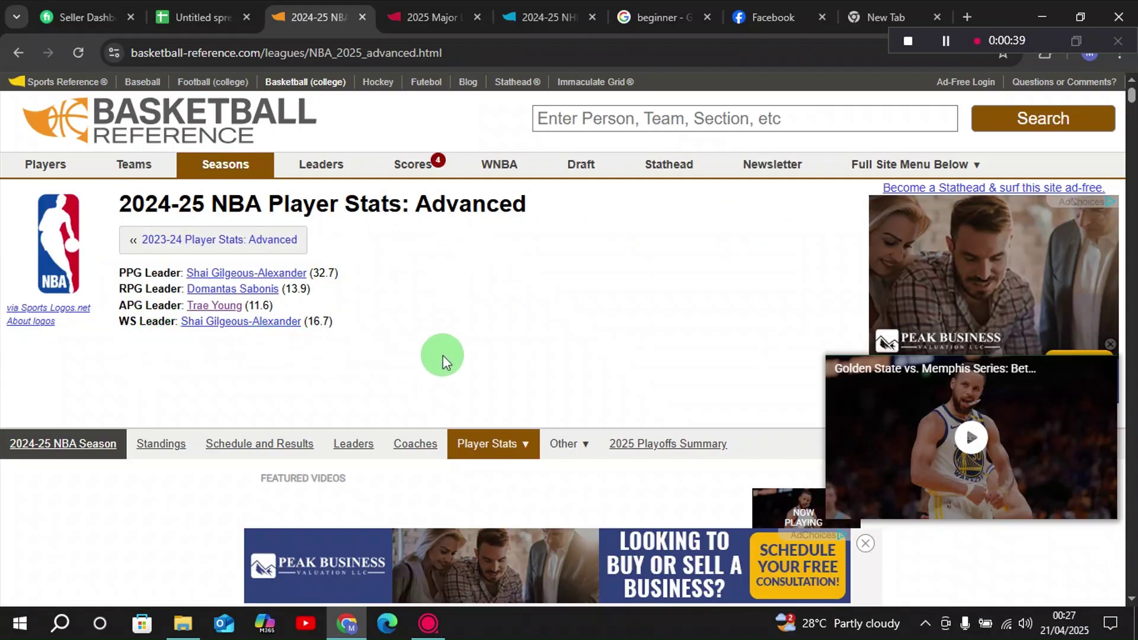
scroll(443, 354, down, 4)
mouse_move(513, 193)
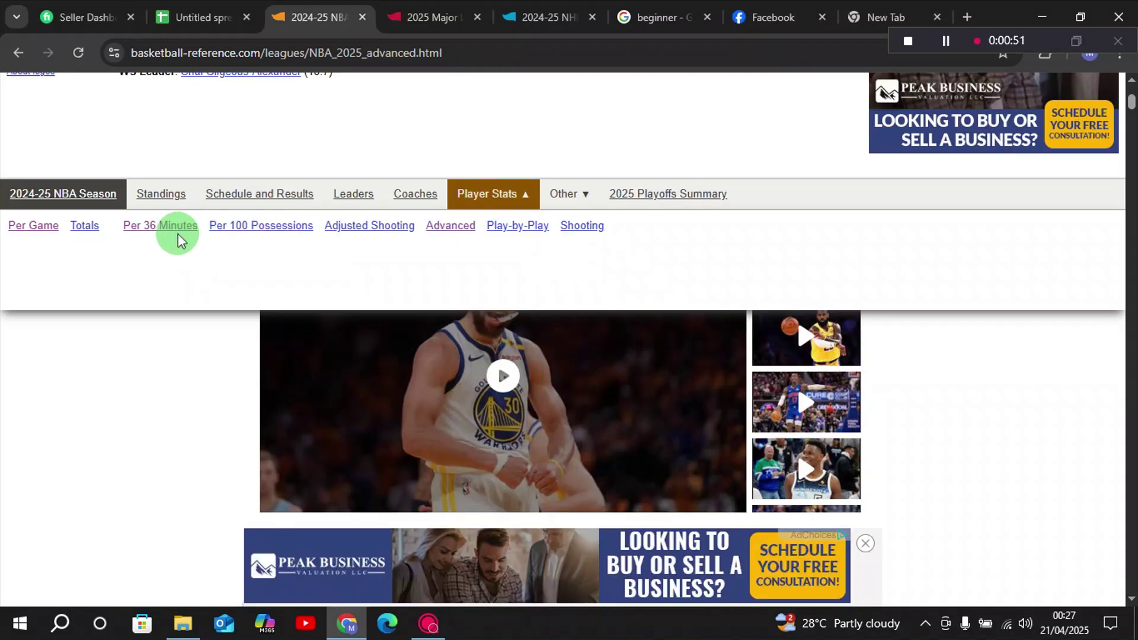
mouse_move(485, 208)
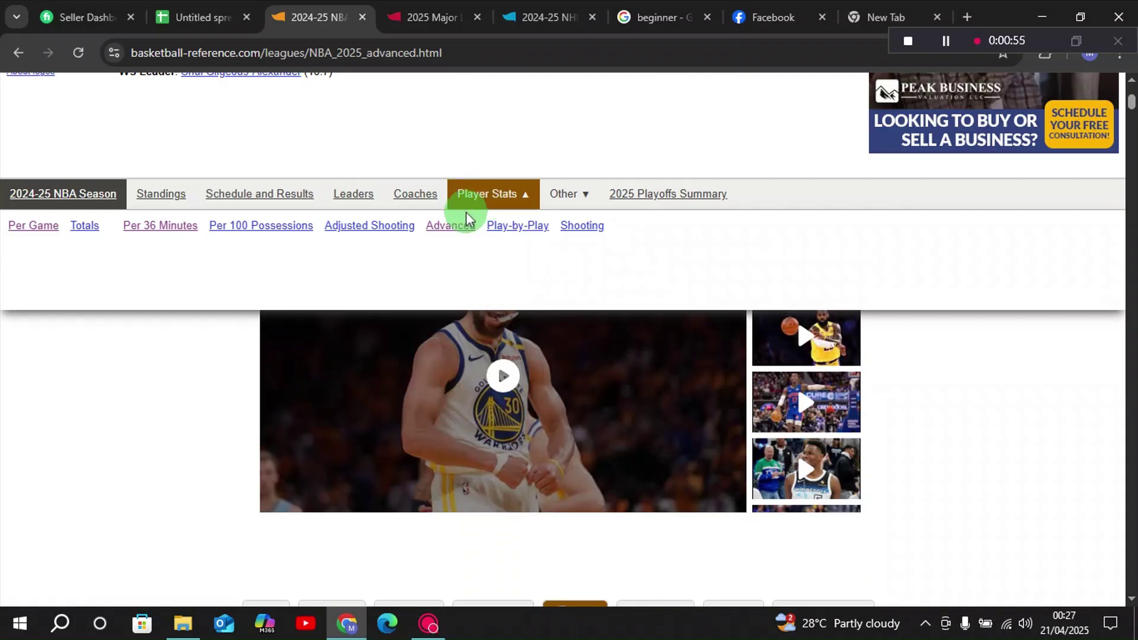
click(449, 234)
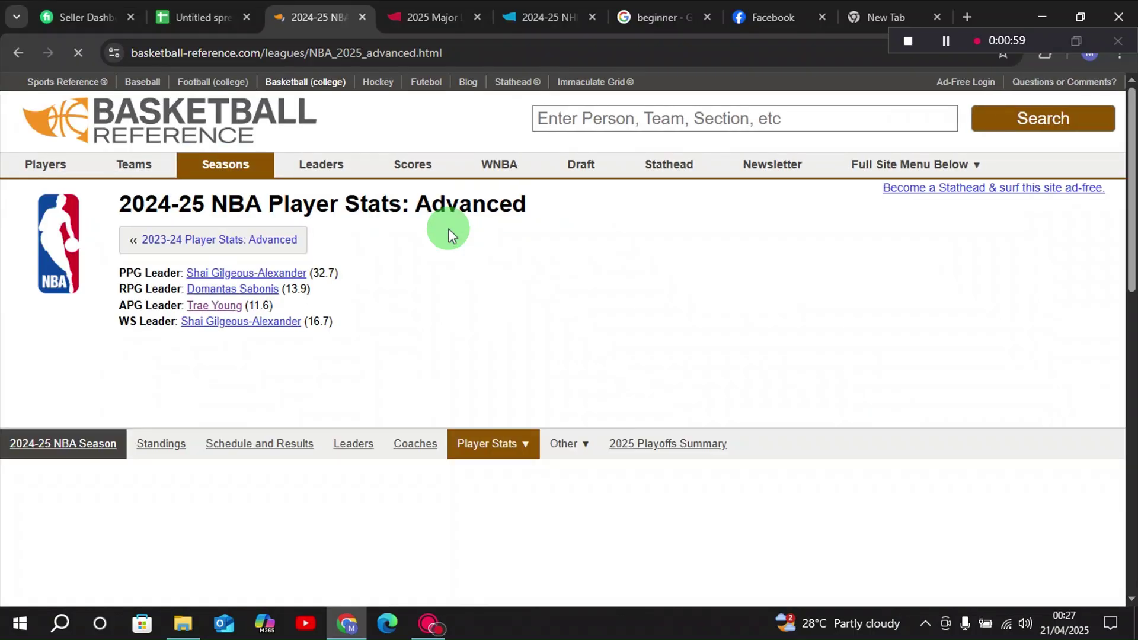
scroll(491, 257, down, 10)
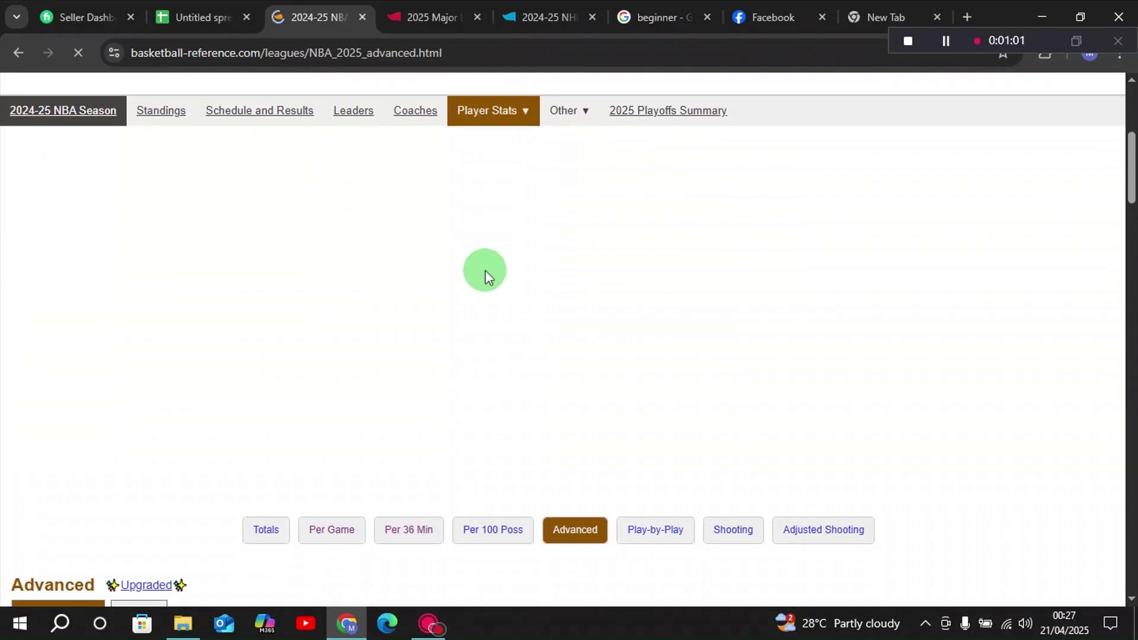
scroll(478, 273, down, 5)
scroll(499, 250, up, 4)
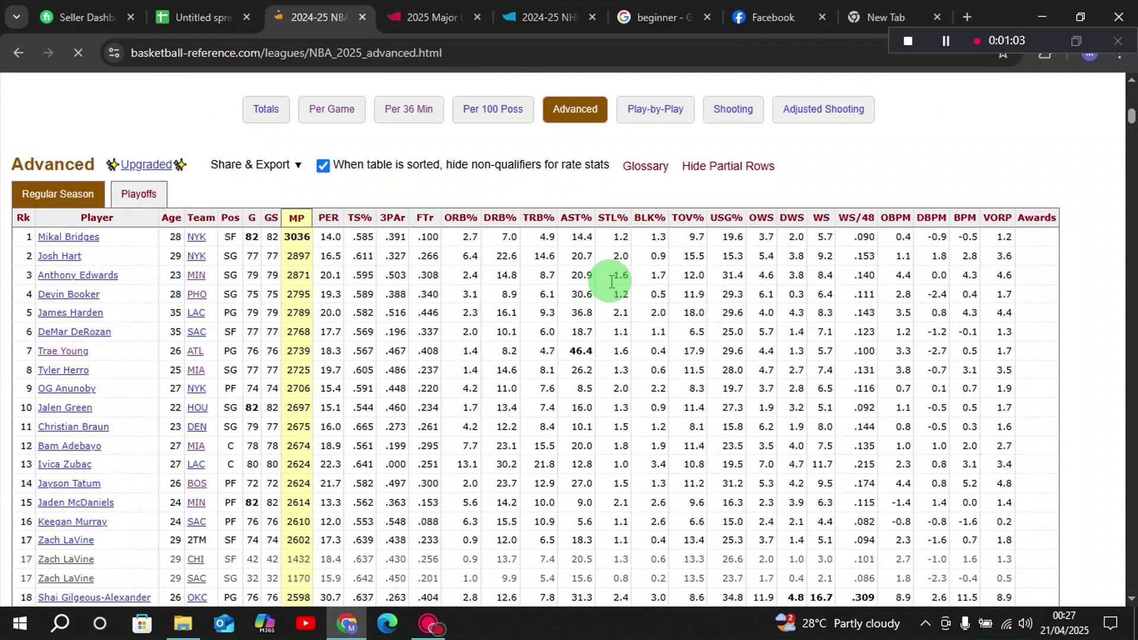
scroll(587, 305, down, 10)
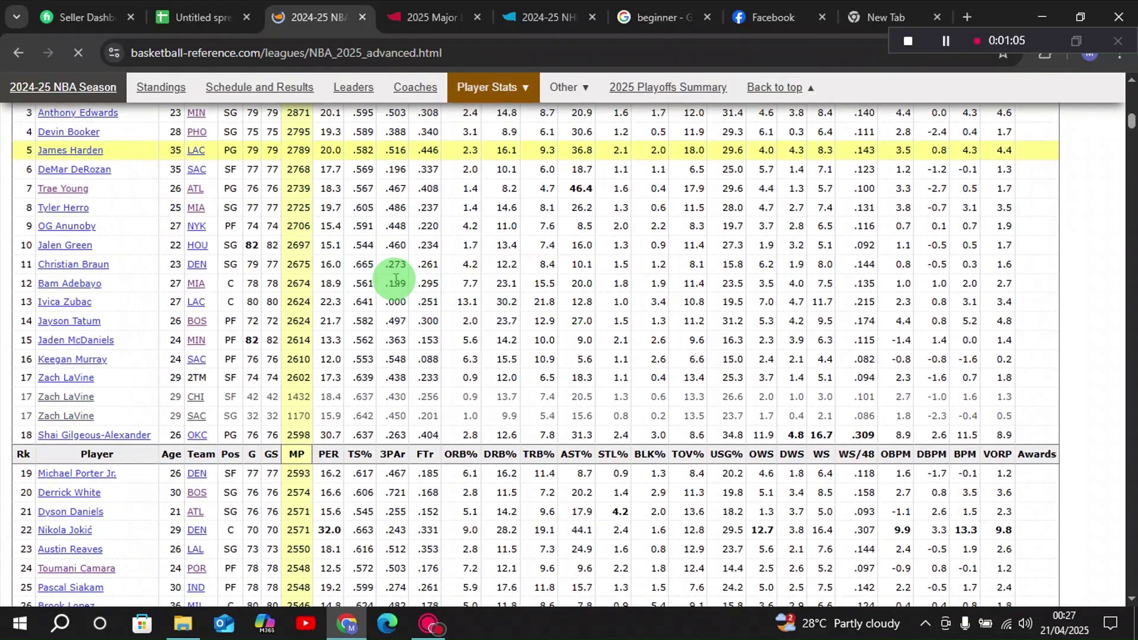
scroll(378, 283, down, 20)
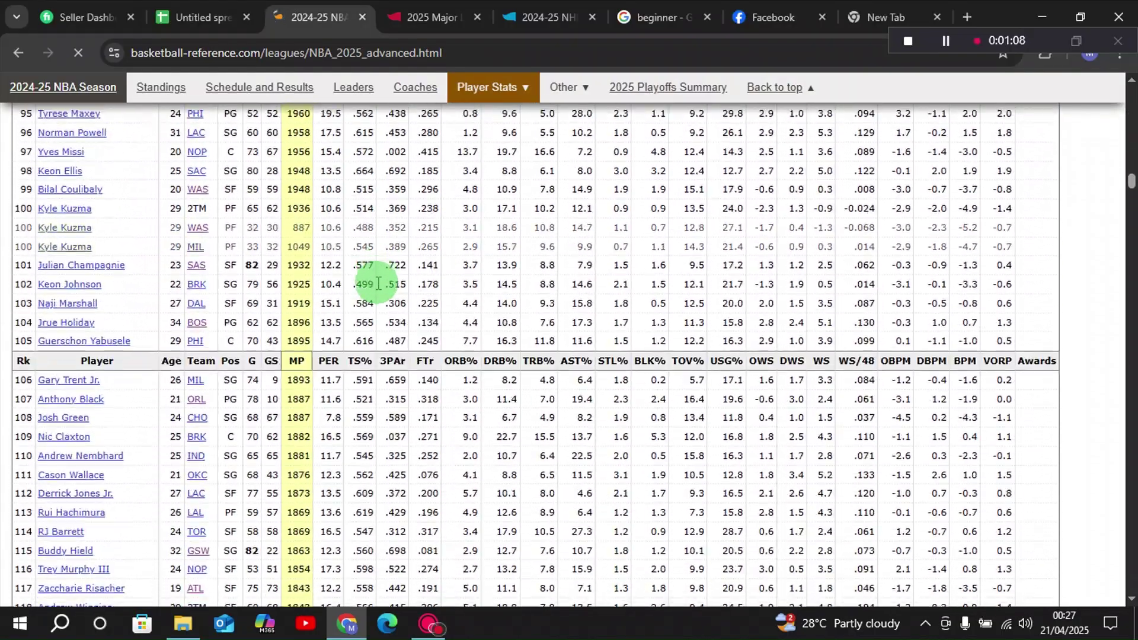
scroll(378, 284, up, 20)
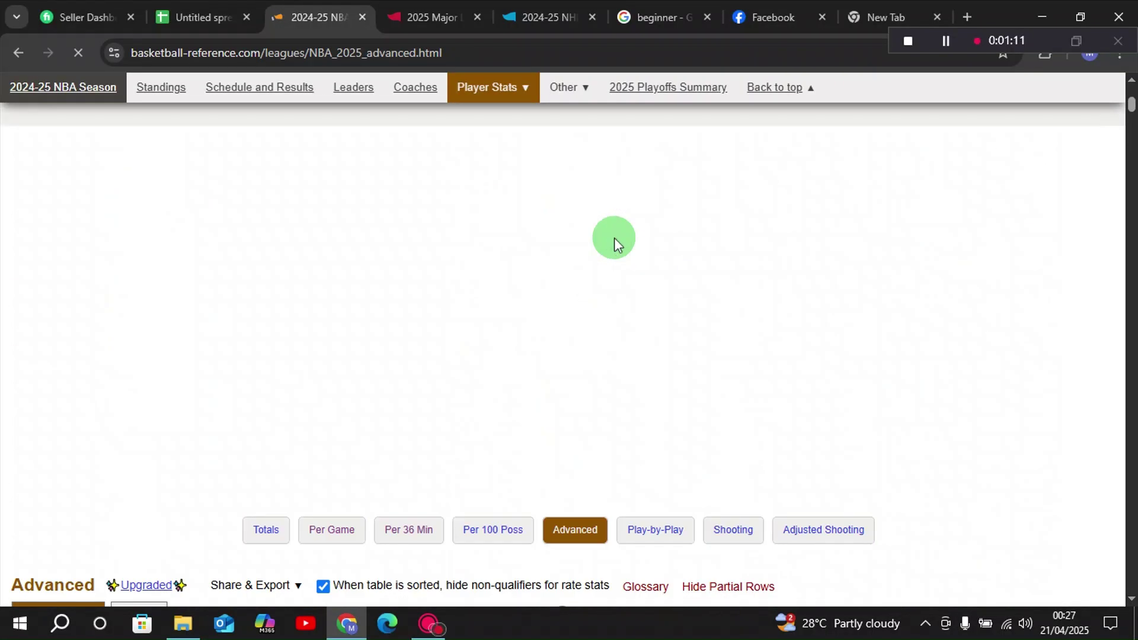
scroll(519, 328, down, 7)
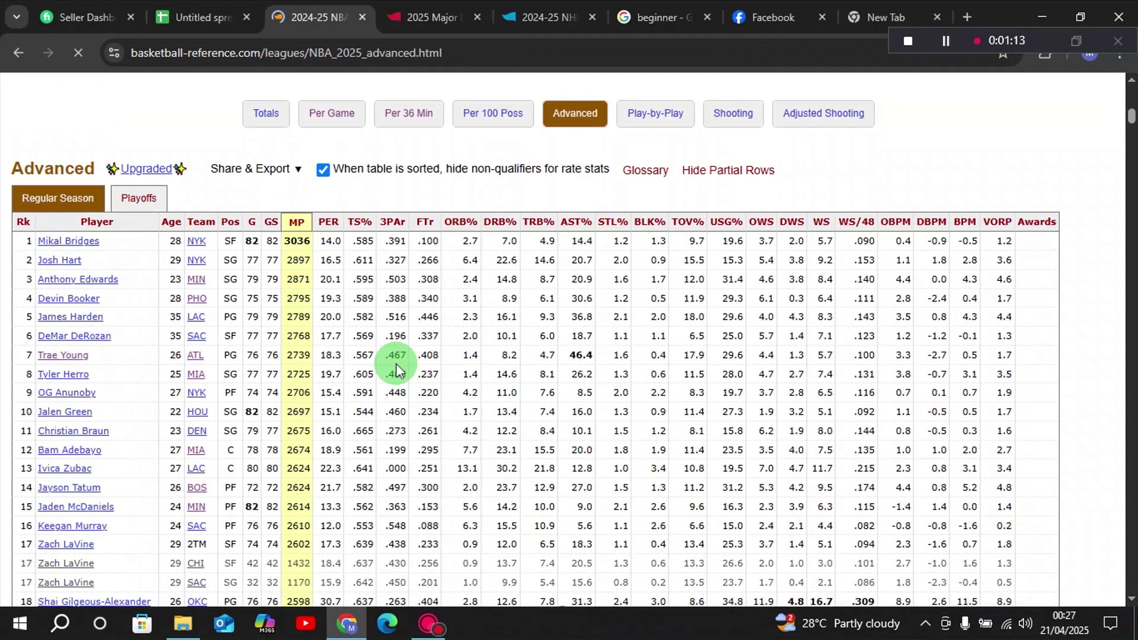
click(916, 295)
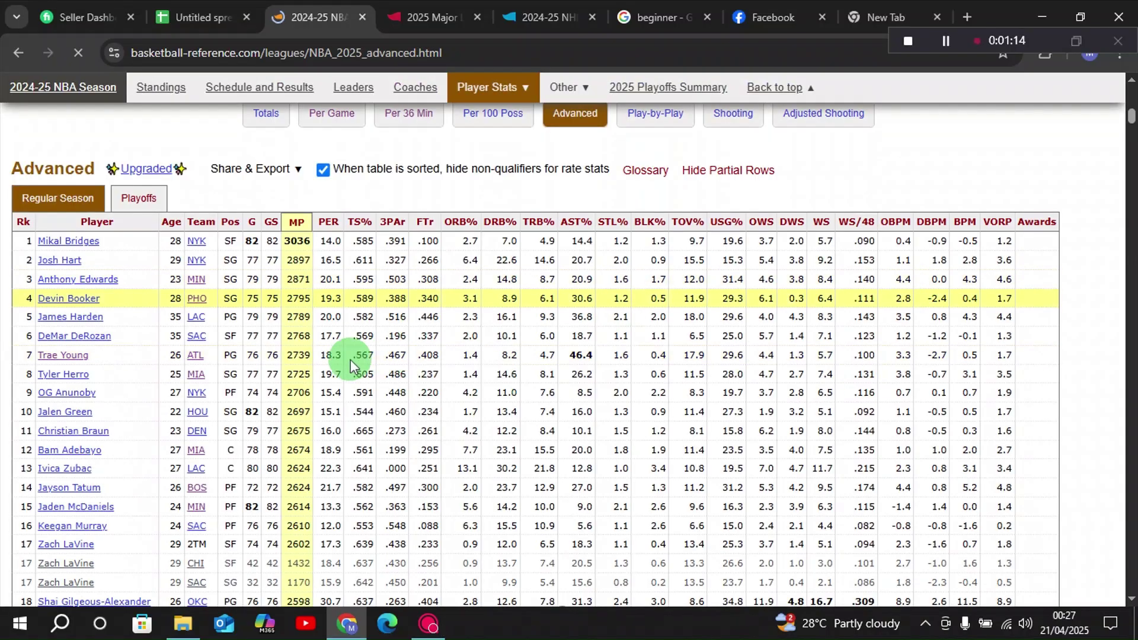
click(532, 436)
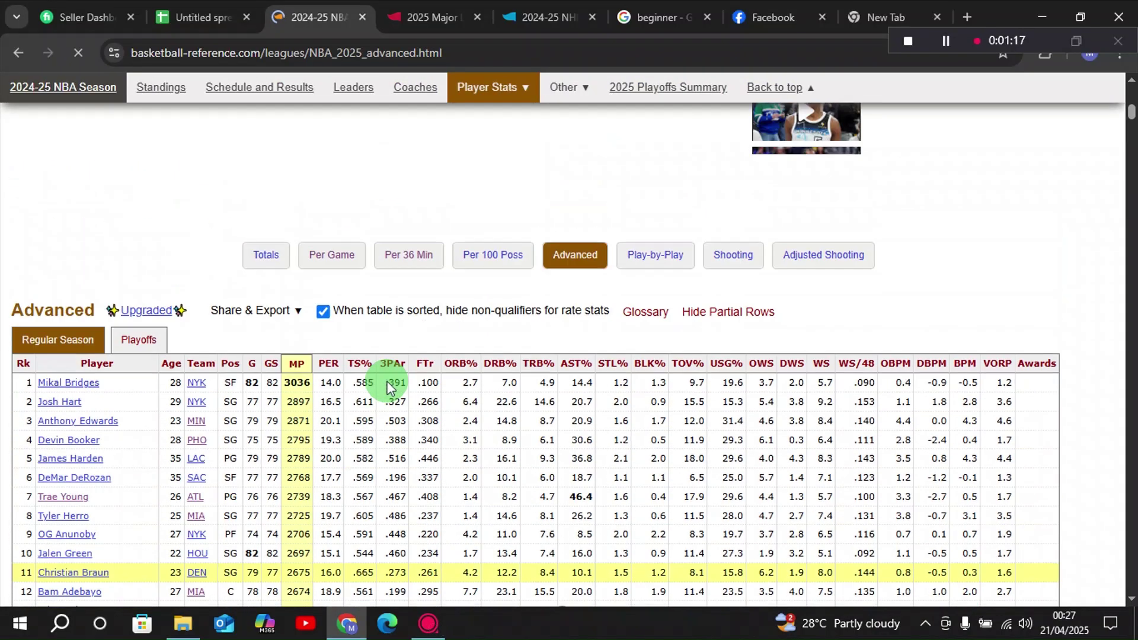
Copy the Advanced stats page URL and return to the spreadsheet.
click(270, 52)
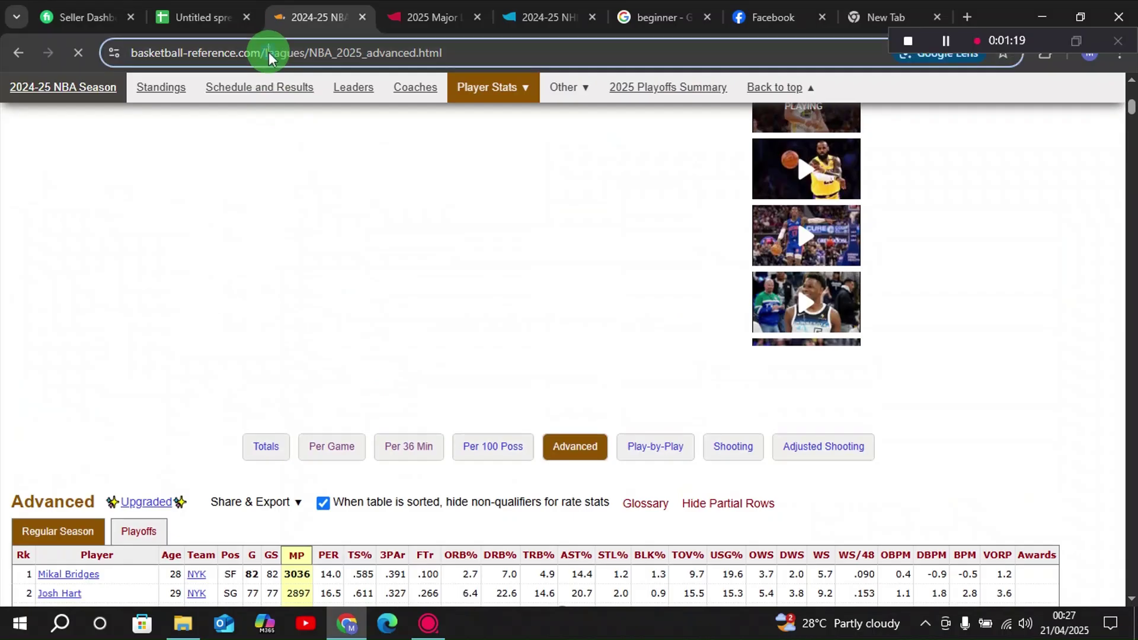
right_click(269, 52)
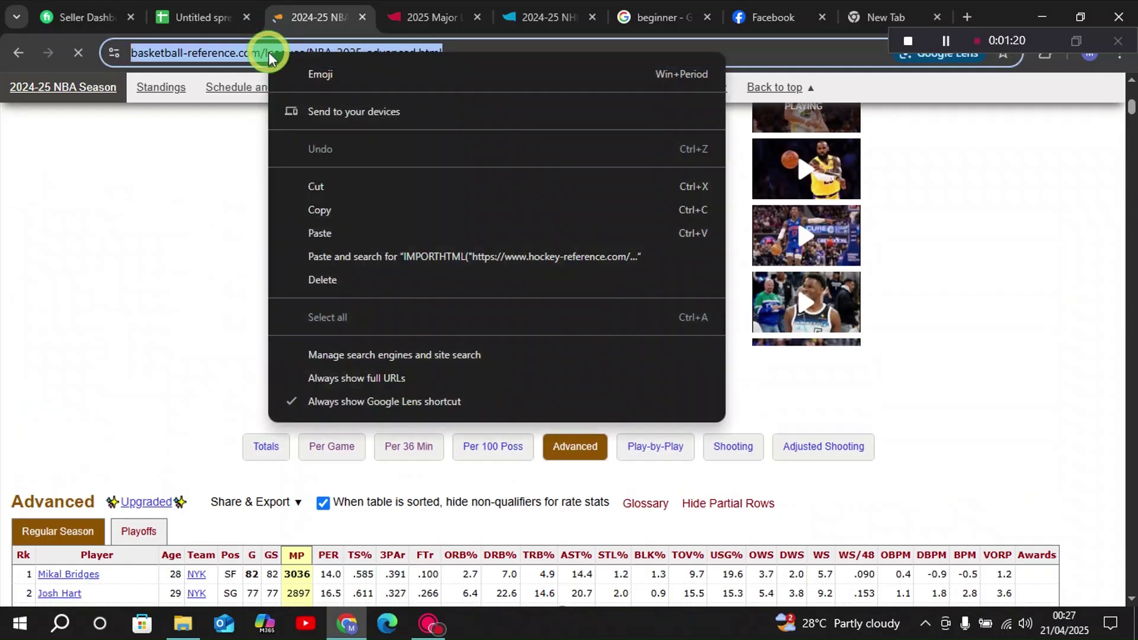
click(326, 211)
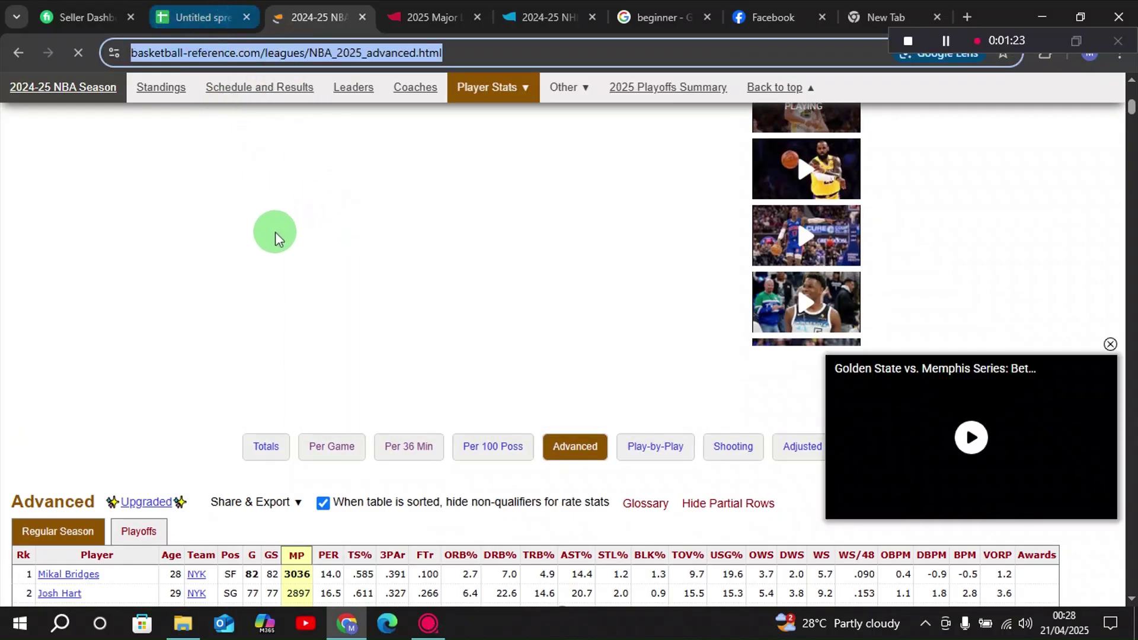
key(ctrl+shift+Tab)
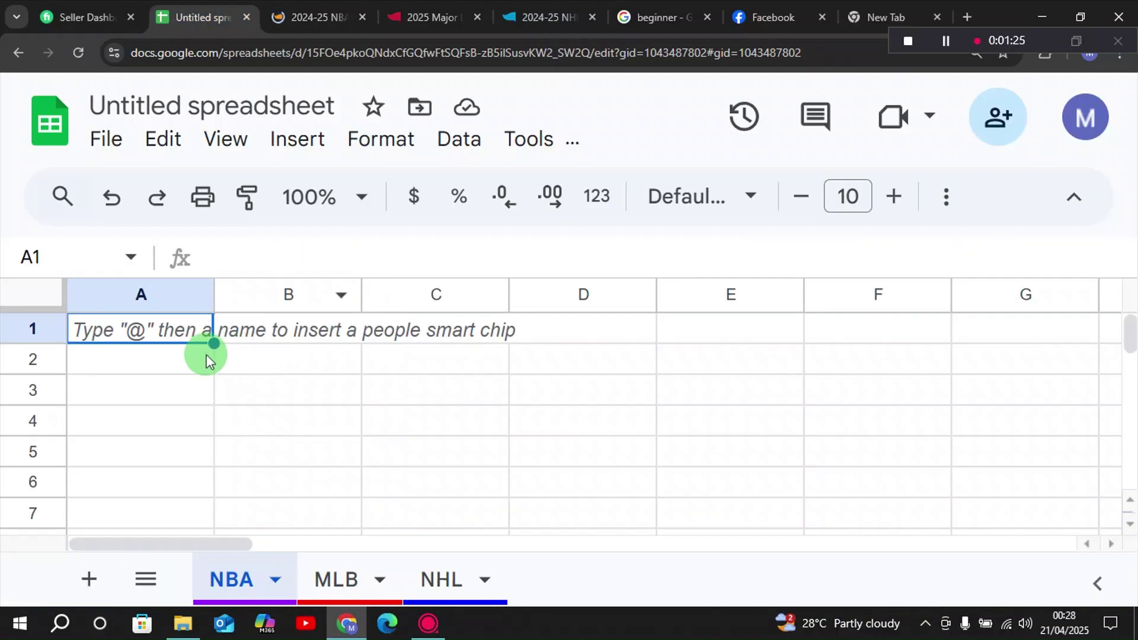
double_click(154, 327)
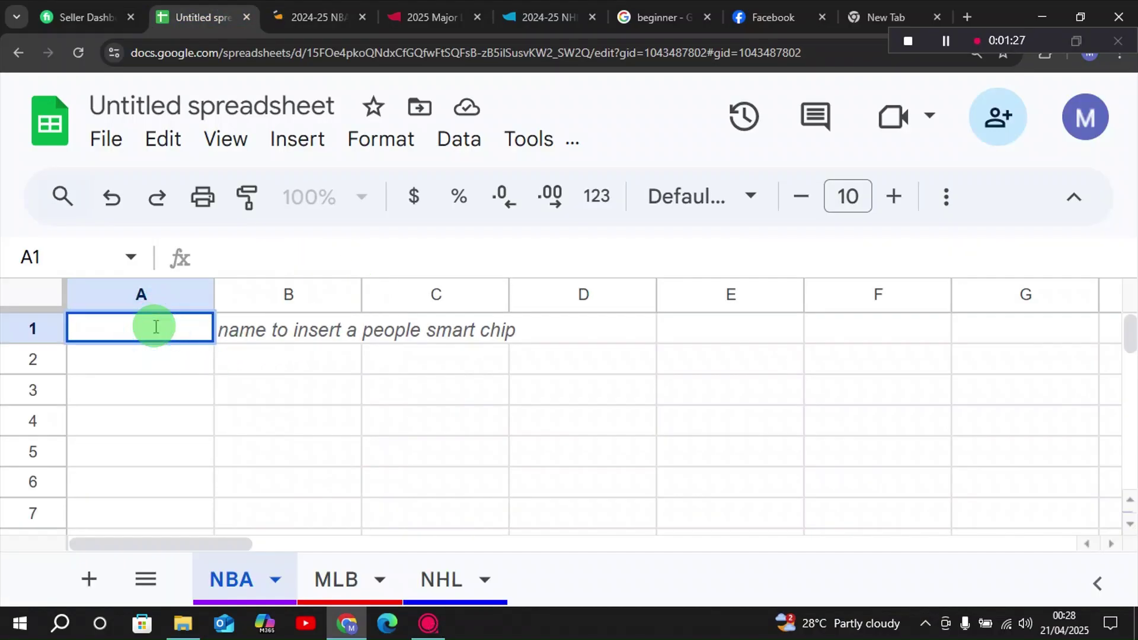
text(=import)
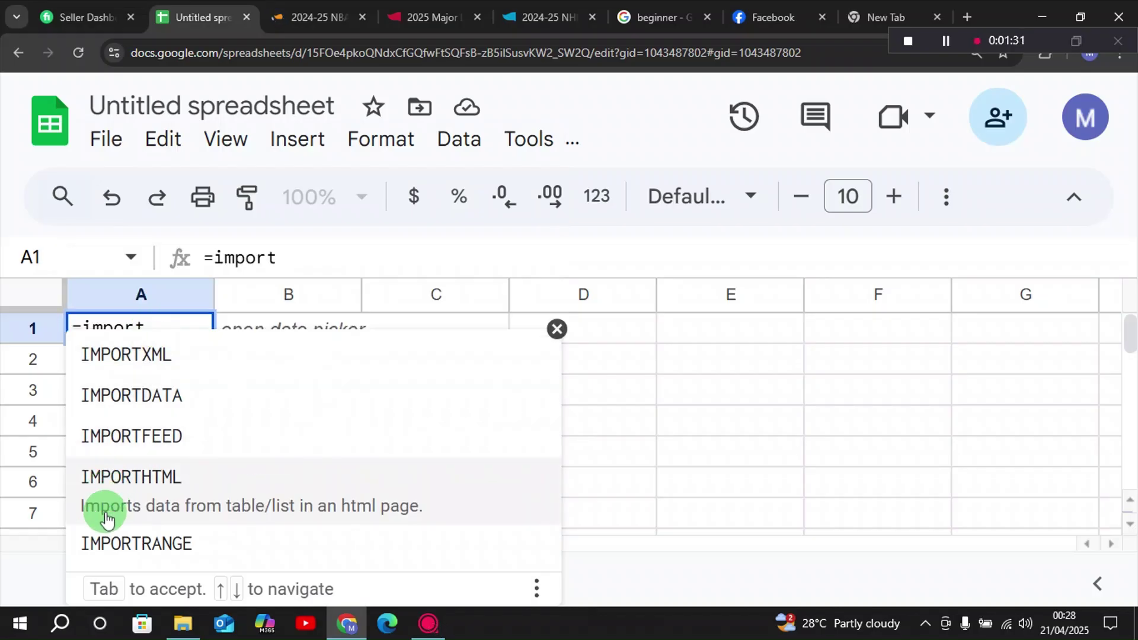
click(95, 504)
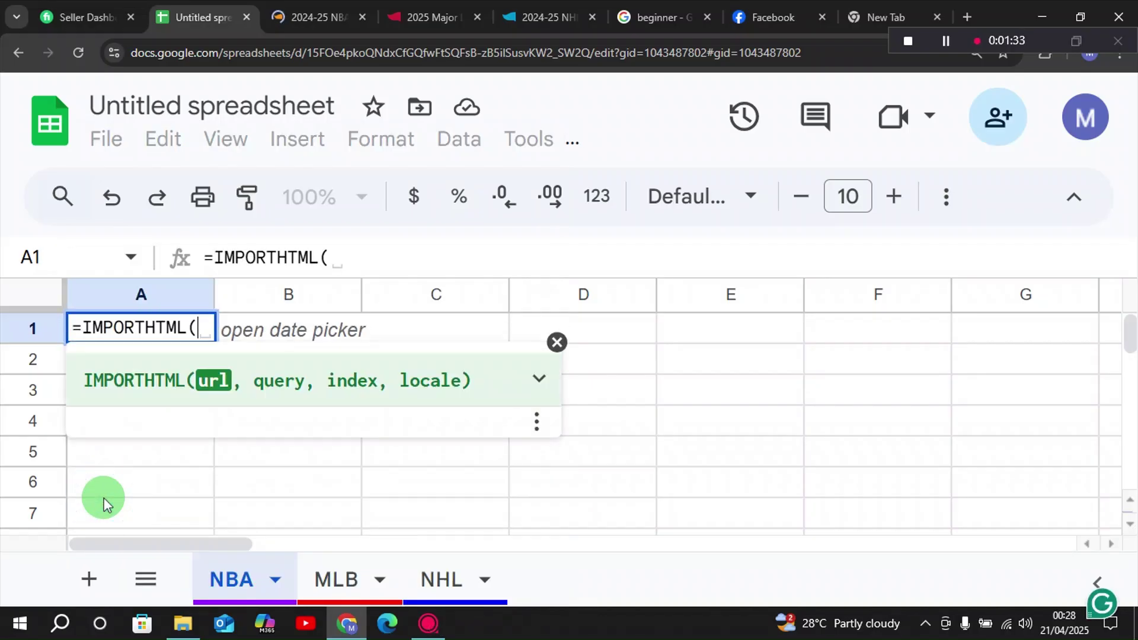
text(")
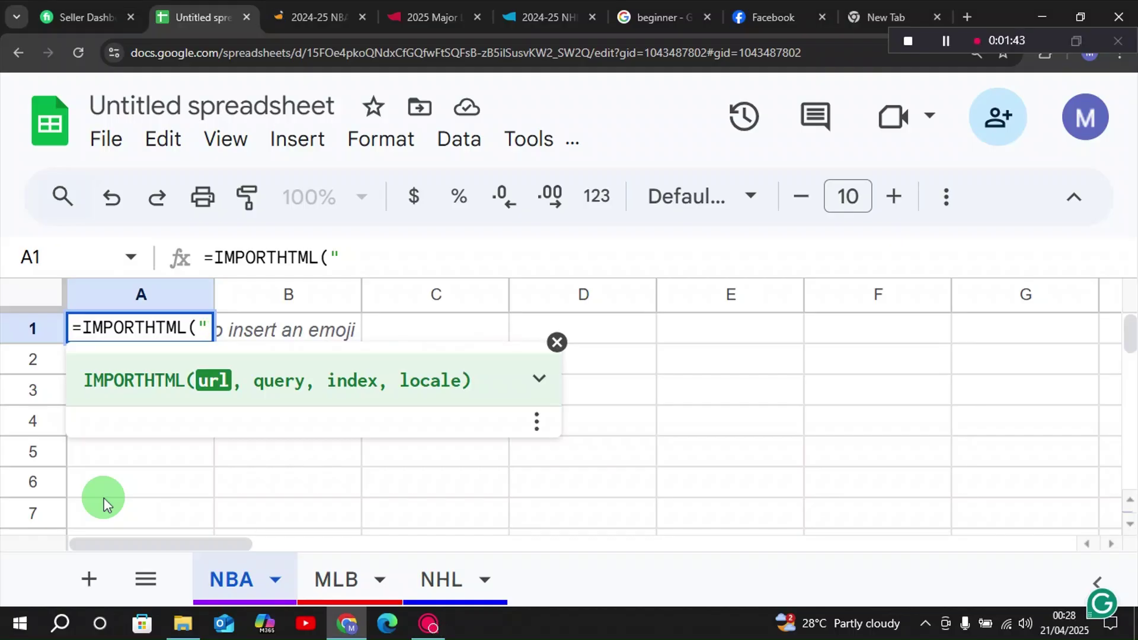
key(ctrl+v)
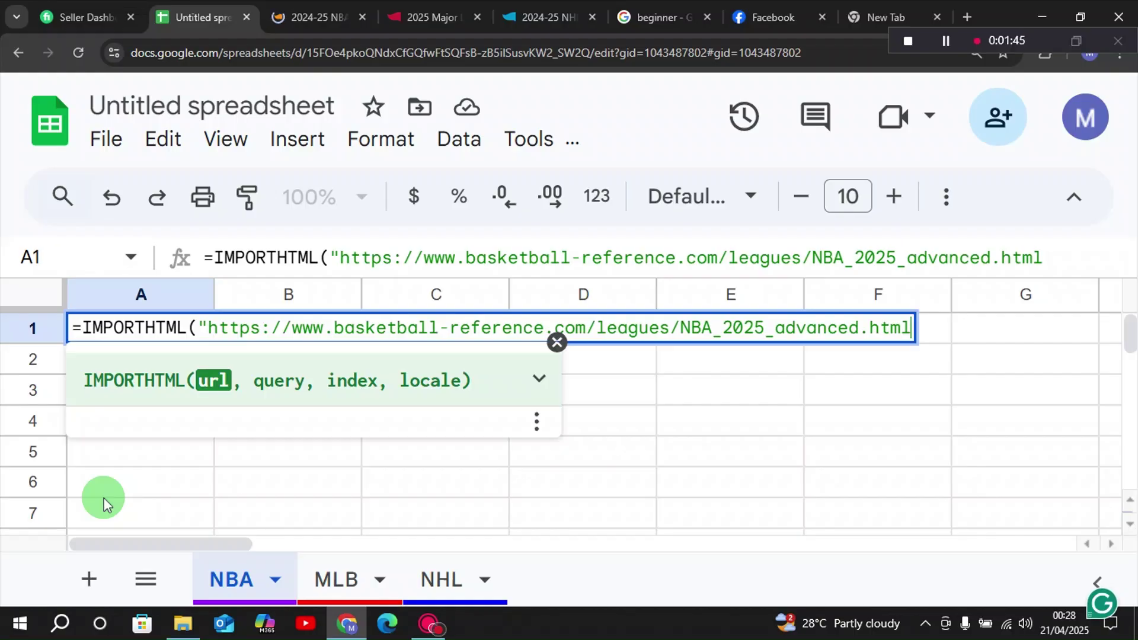
text(")
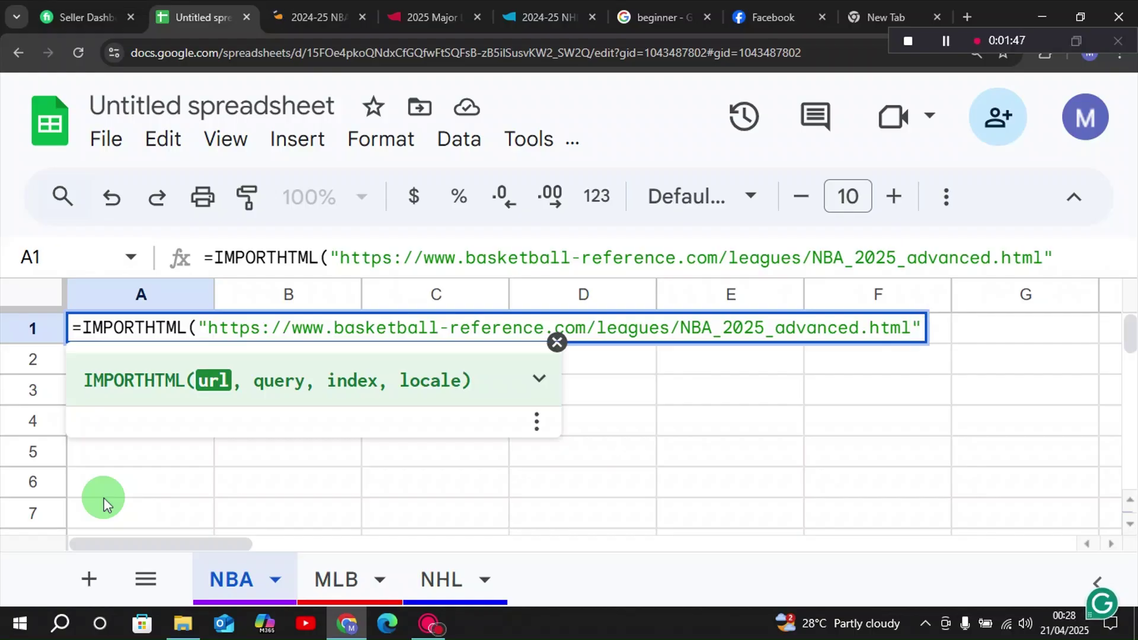
text(, )
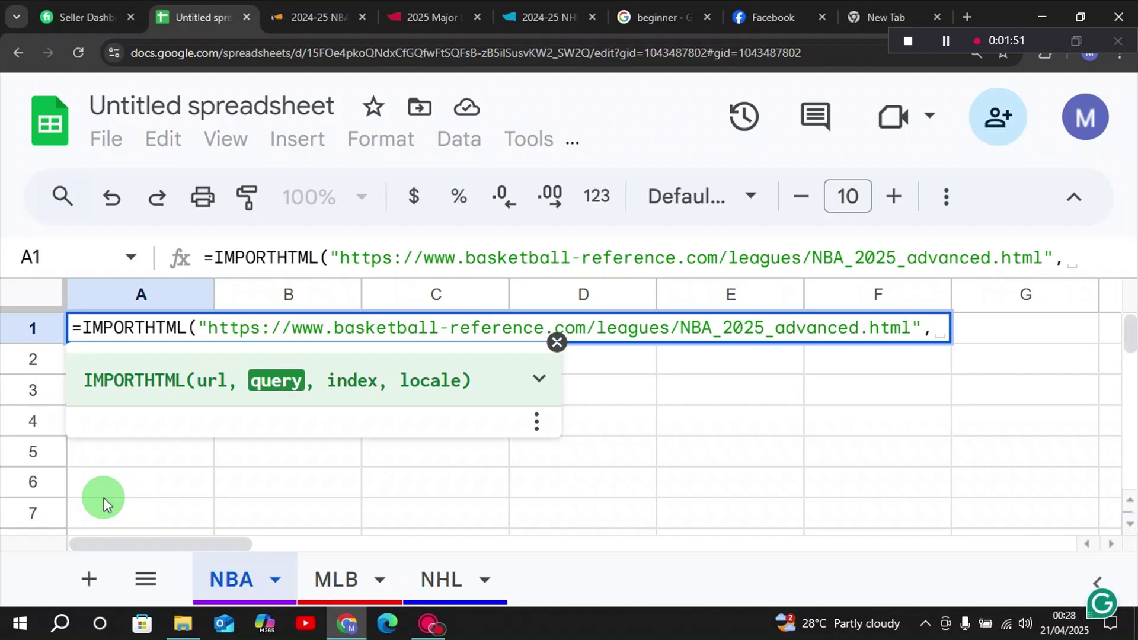
text("tab)
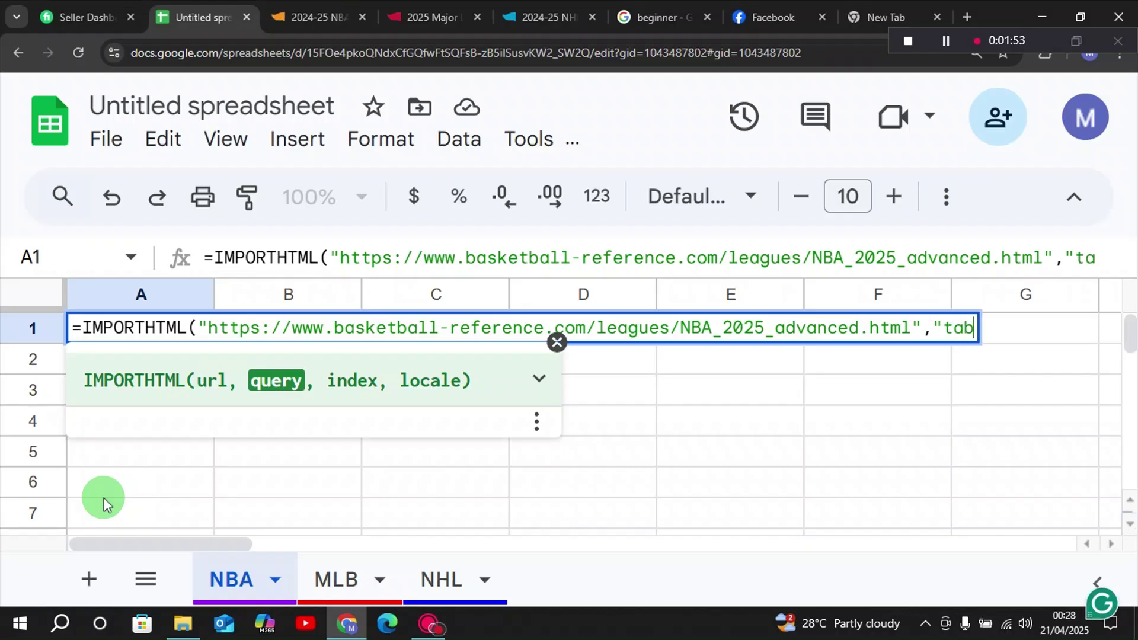
text(le)
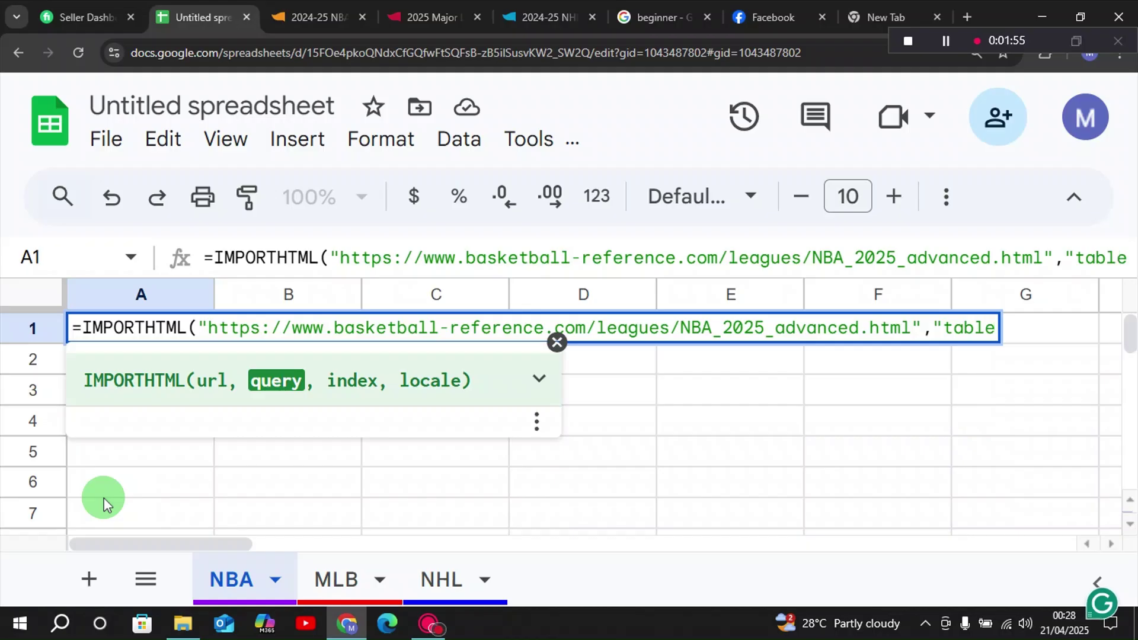
text(",1)
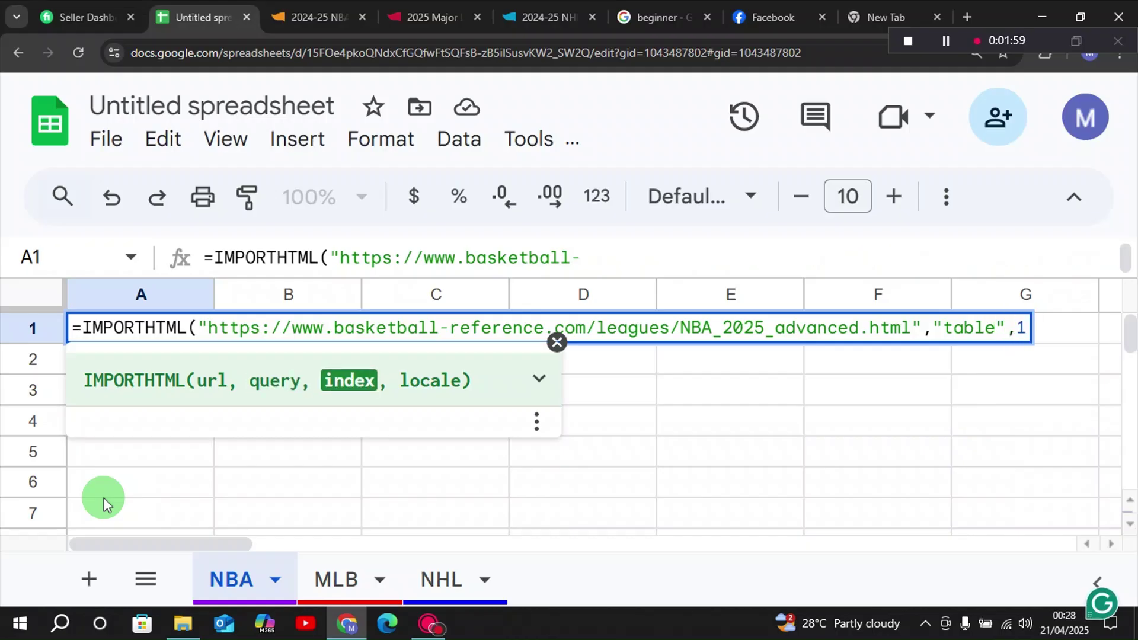
text())
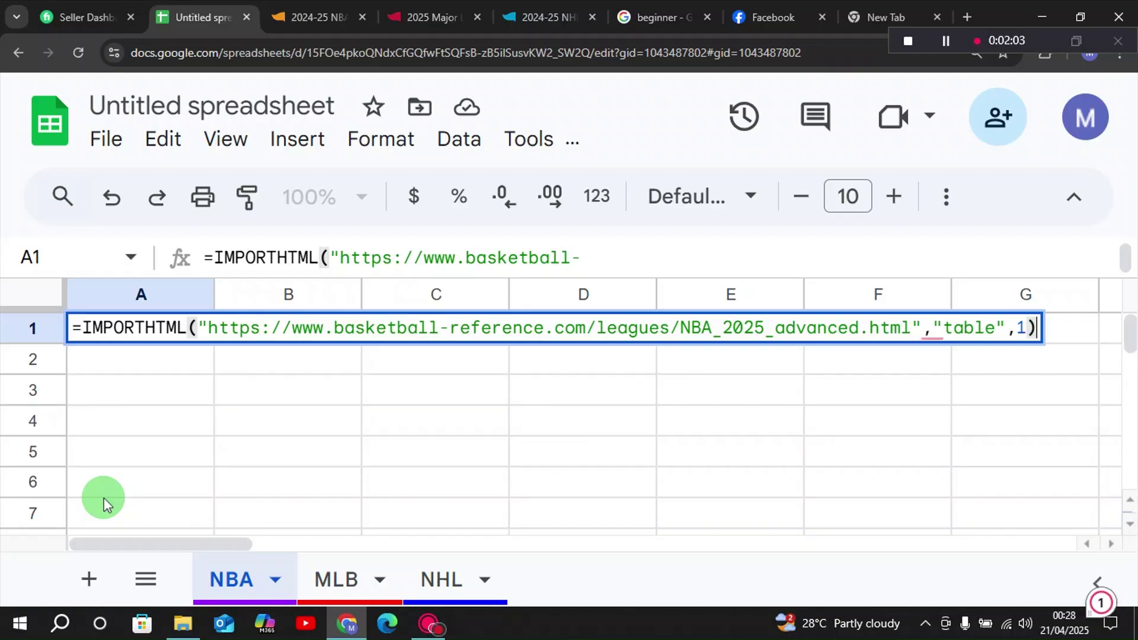
key(Return)
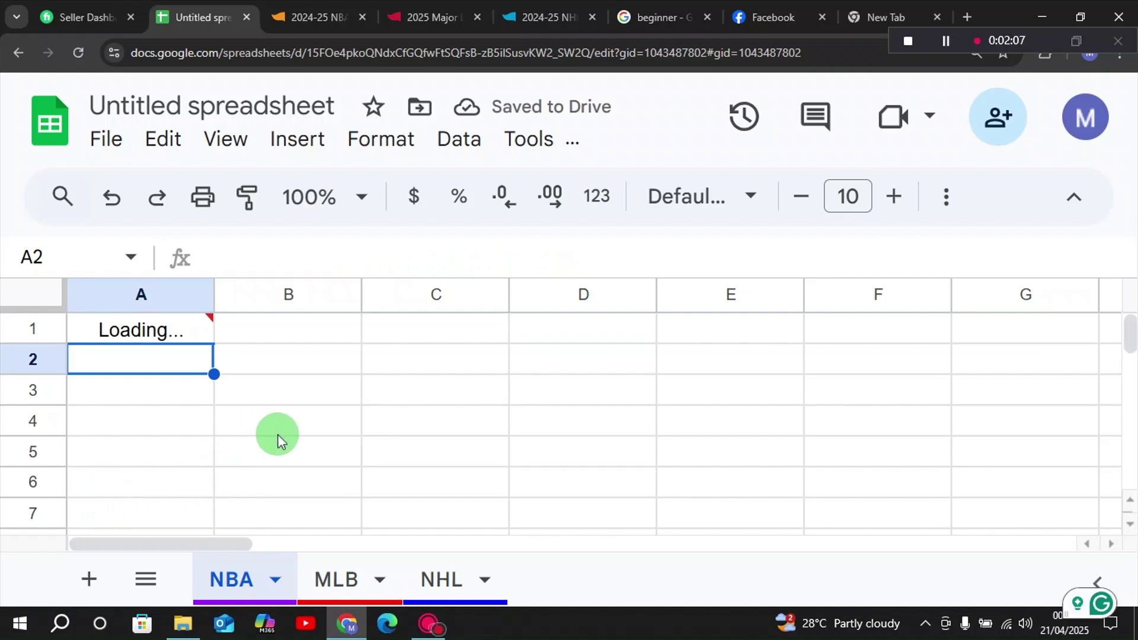
Scroll through the newly imported NBA advanced stats table in the sheet.
scroll(331, 407, down, 4)
scroll(332, 406, up, 4)
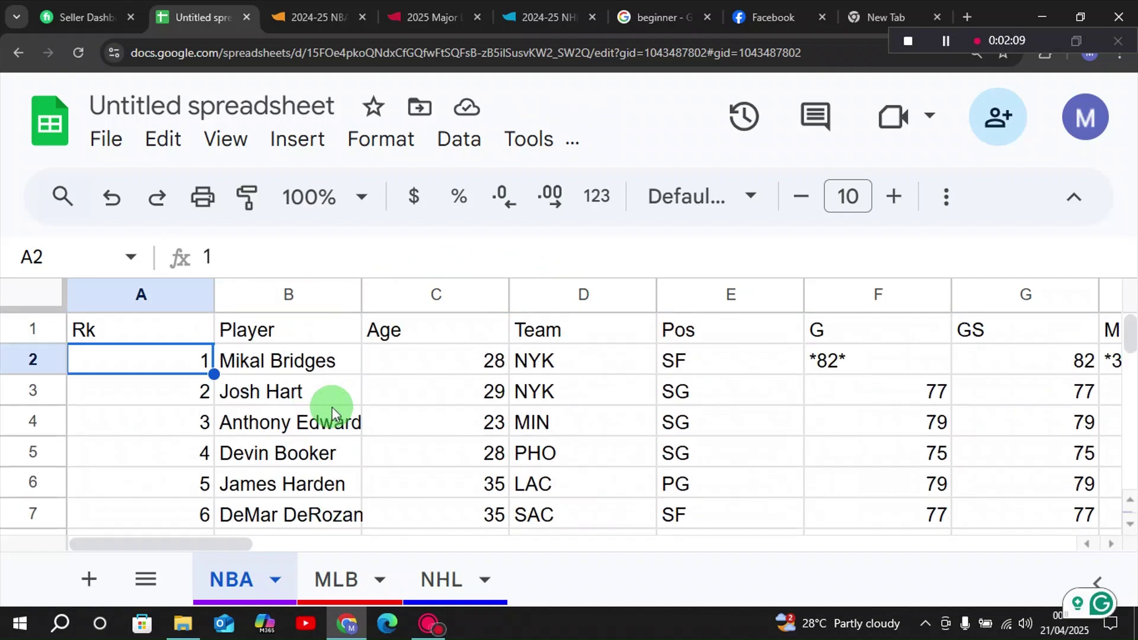
scroll(415, 403, down, 11)
scroll(417, 404, up, 7)
scroll(417, 404, up, 5)
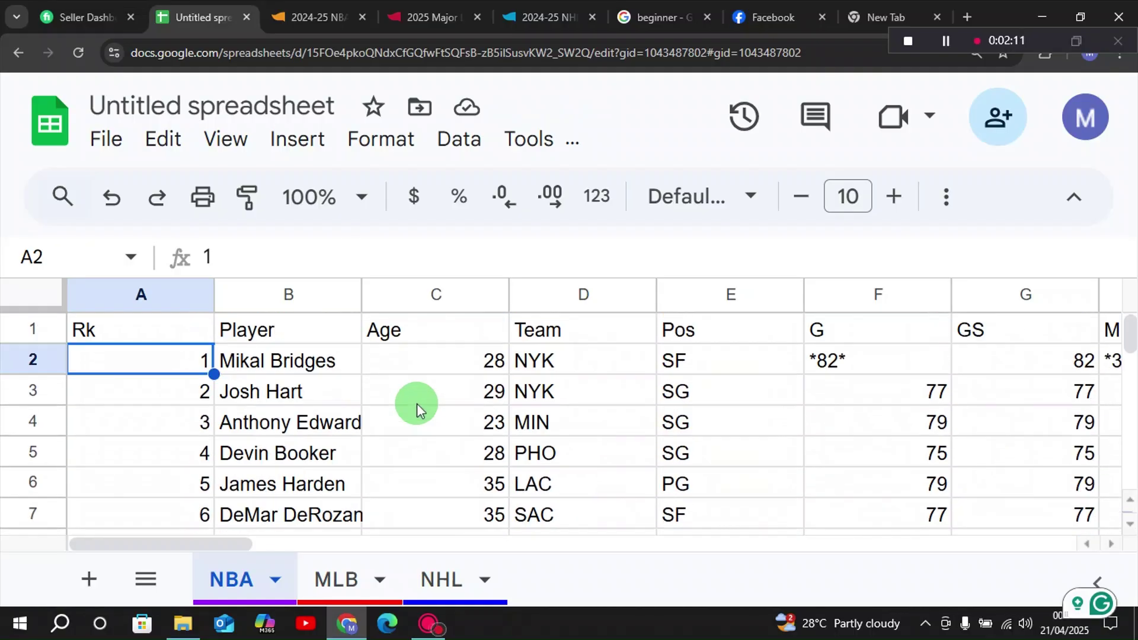
ctrl+scroll(417, 404, down, 4)
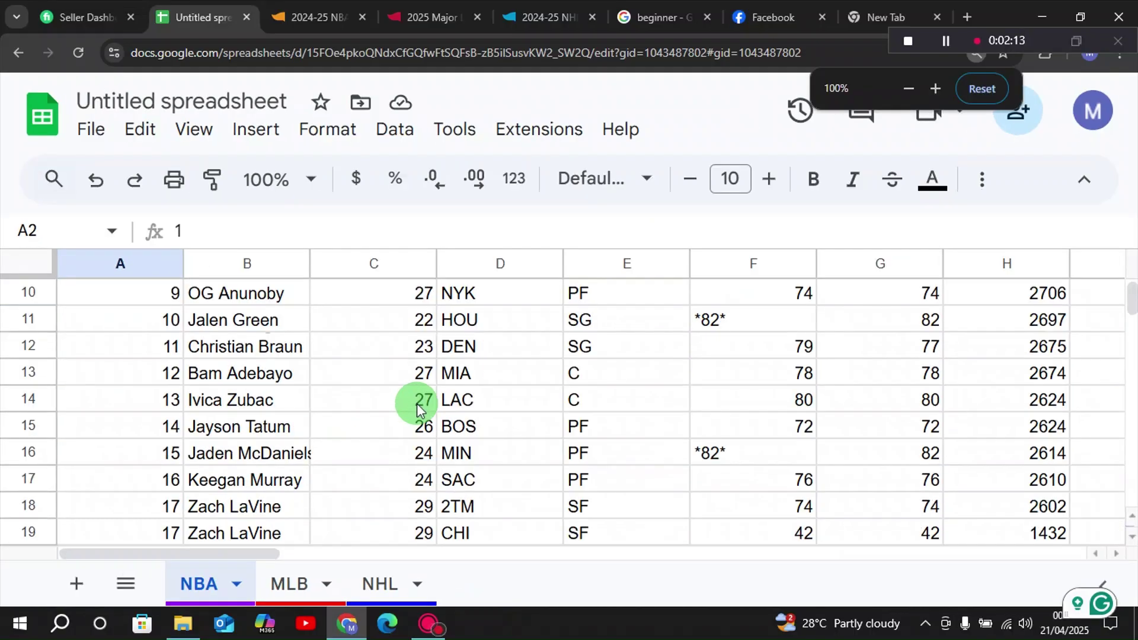
scroll(417, 403, up, 4)
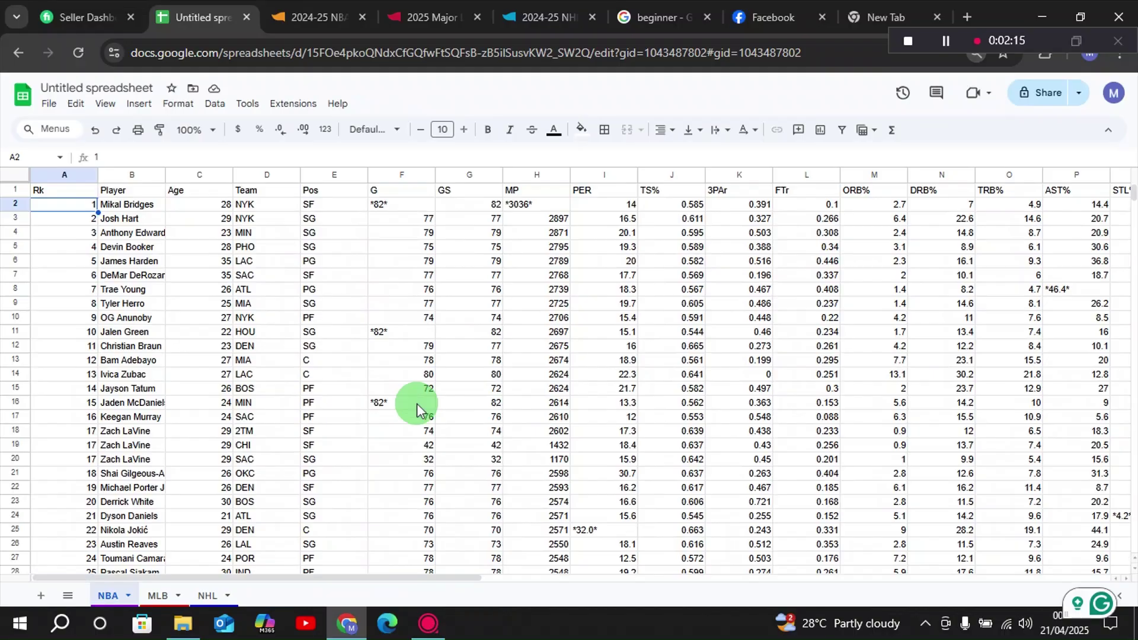
scroll(719, 367, down, 10)
scroll(717, 370, down, 12)
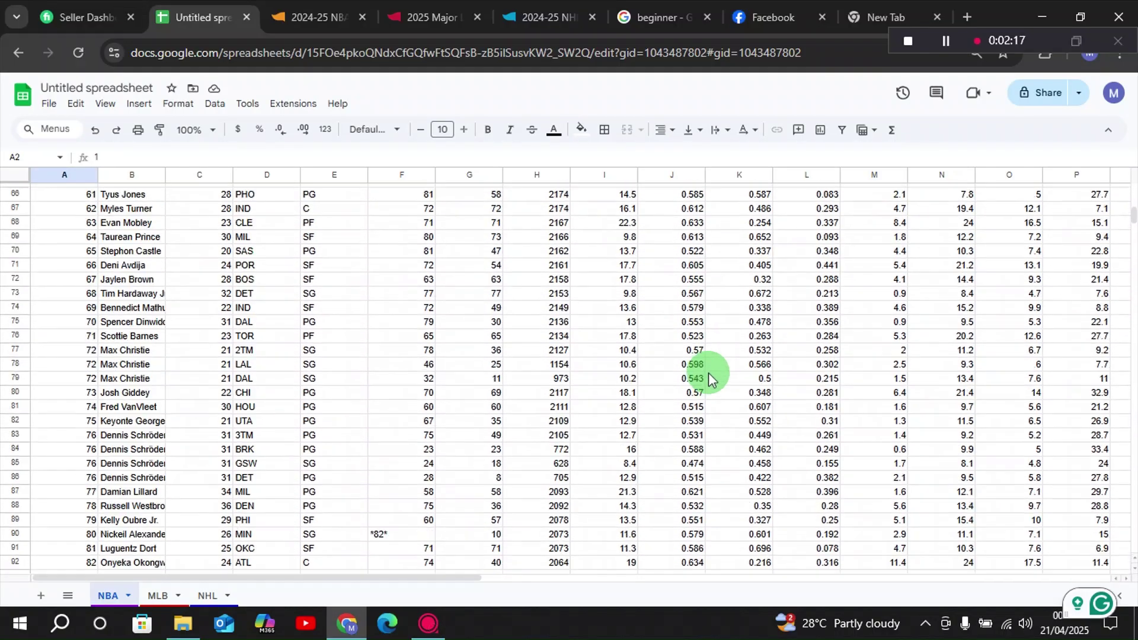
scroll(709, 373, up, 2)
scroll(709, 373, down, 20)
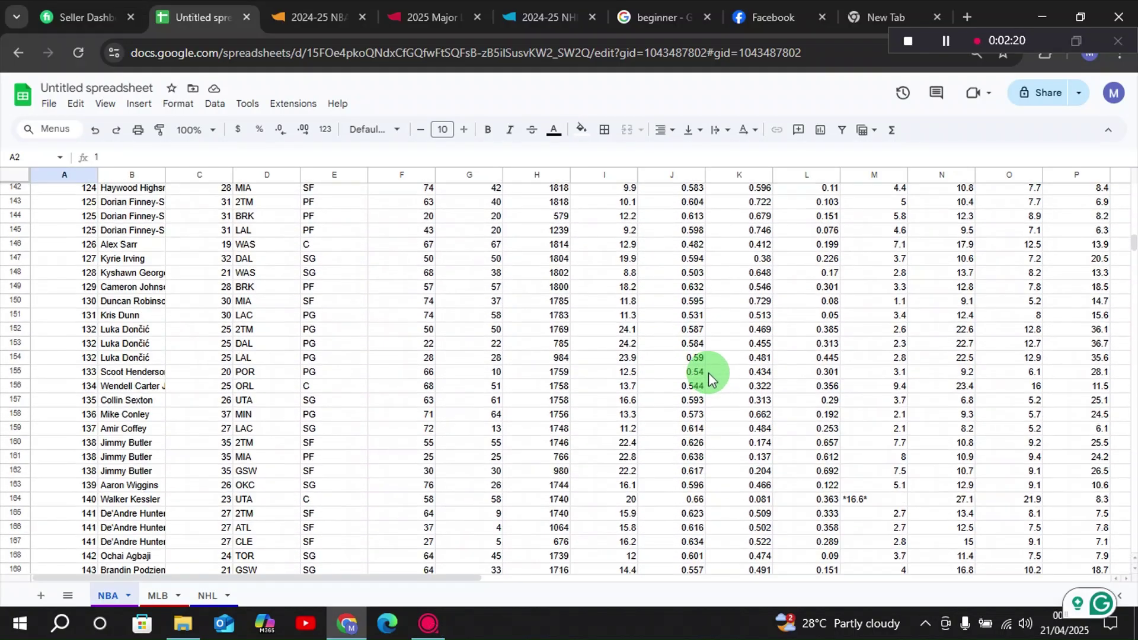
scroll(709, 372, up, 20)
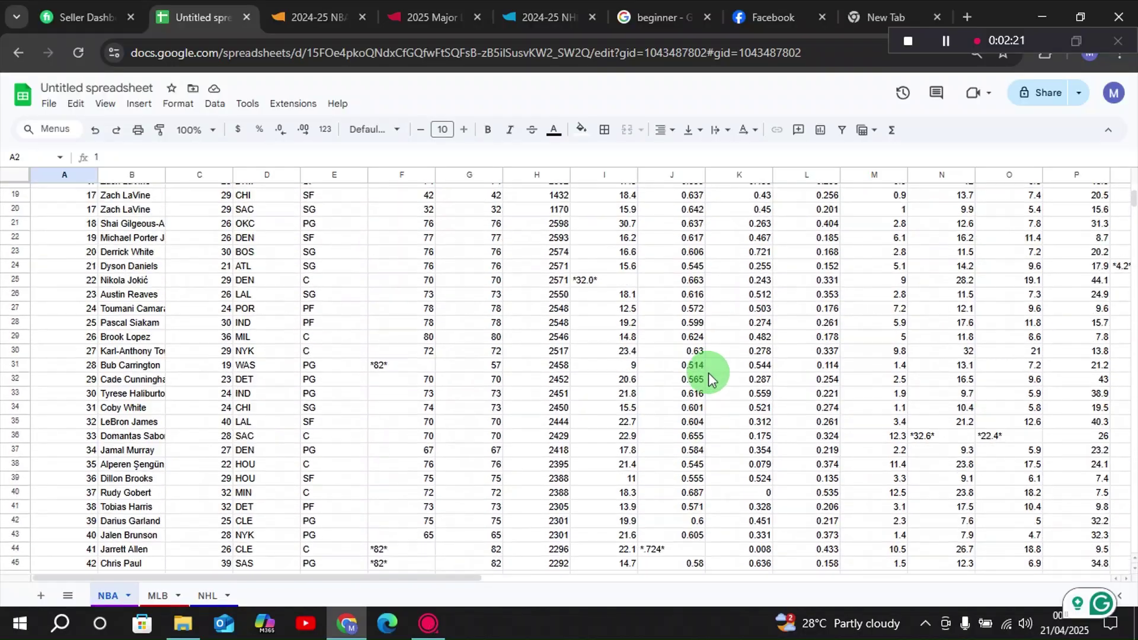
Compare the imported data with the Basketball Reference advanced stats page.
click(303, 17)
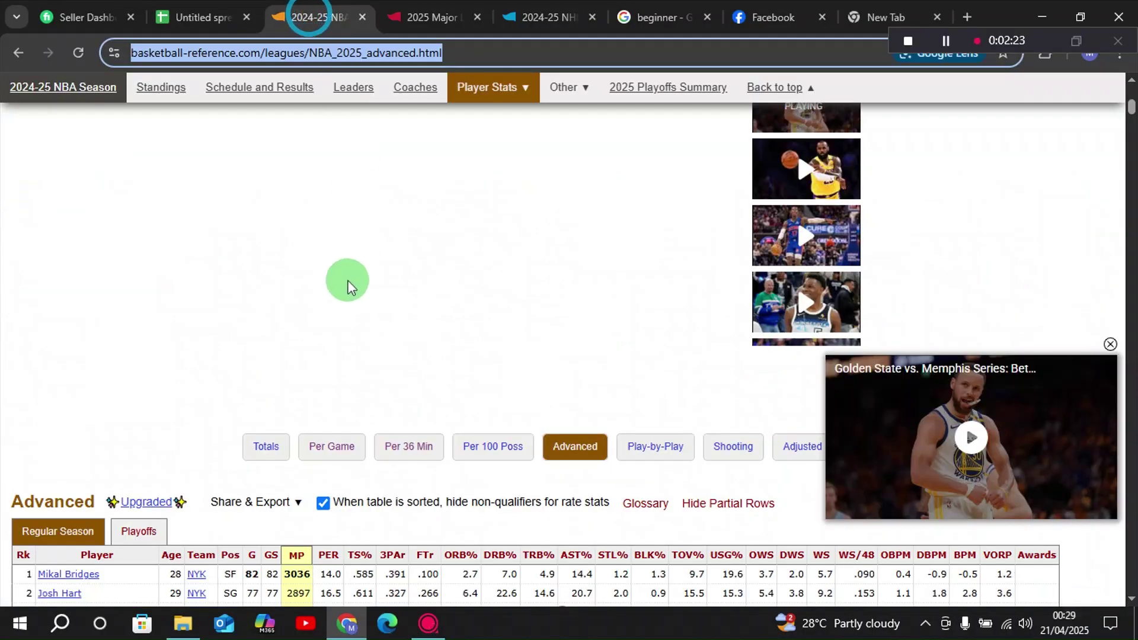
scroll(414, 421, down, 5)
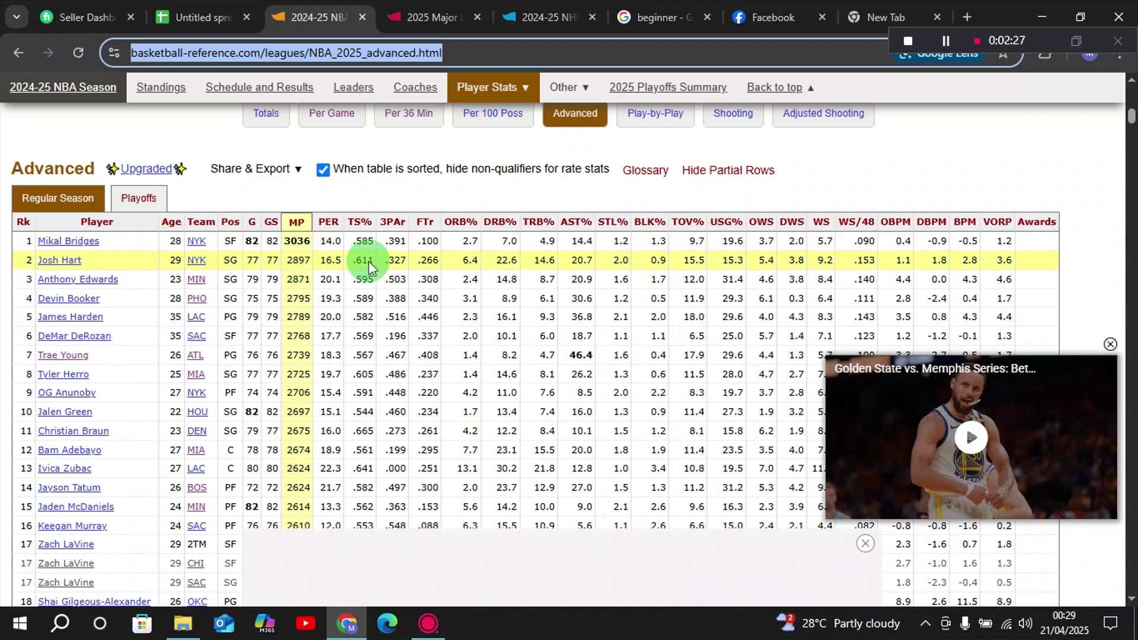
scroll(368, 261, up, 8)
Return to Sheets at 125% zoom, view the empty MLB sheet, then bring up the 2025 MLB batting page.
click(185, 15)
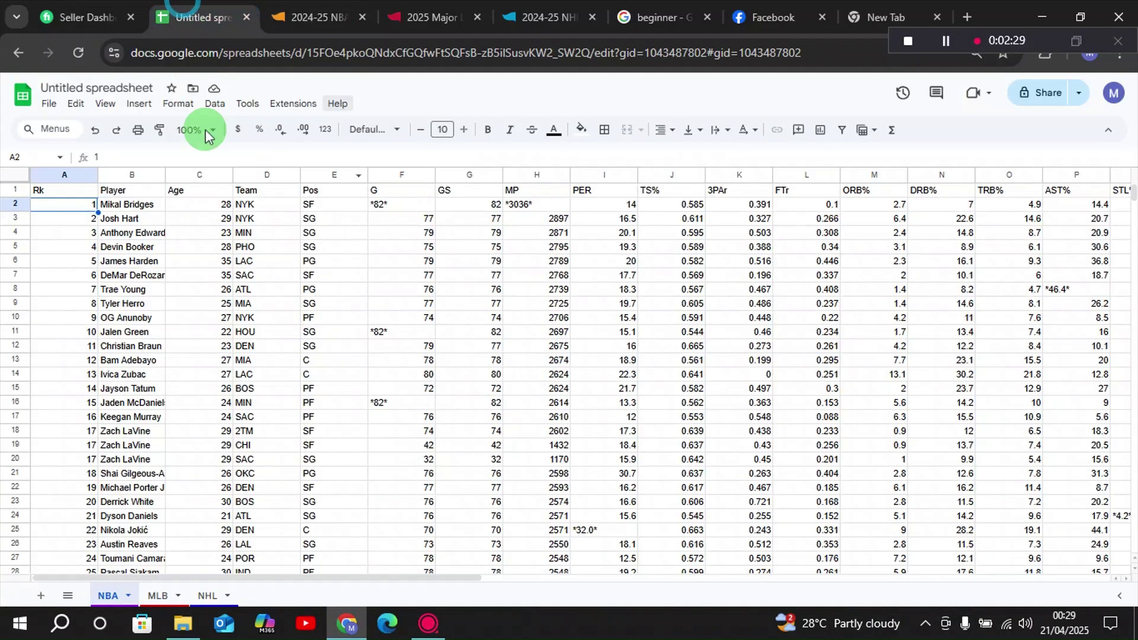
key(ctrl+minus)
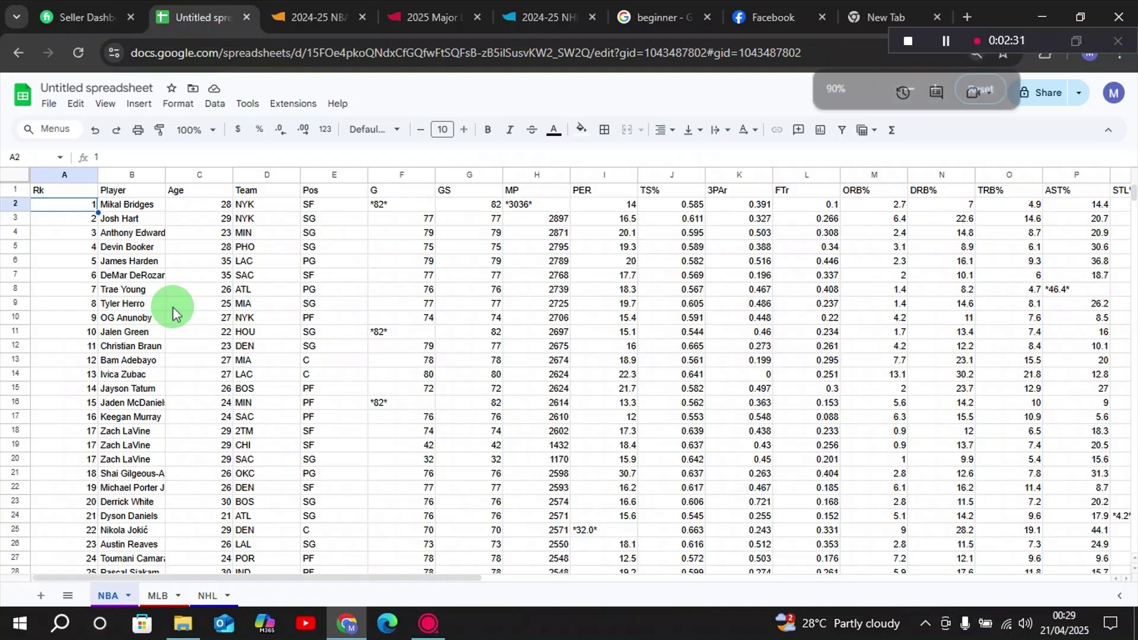
key(ctrl+plus)
key(ctrl+plus)
key(ctrl+plus)
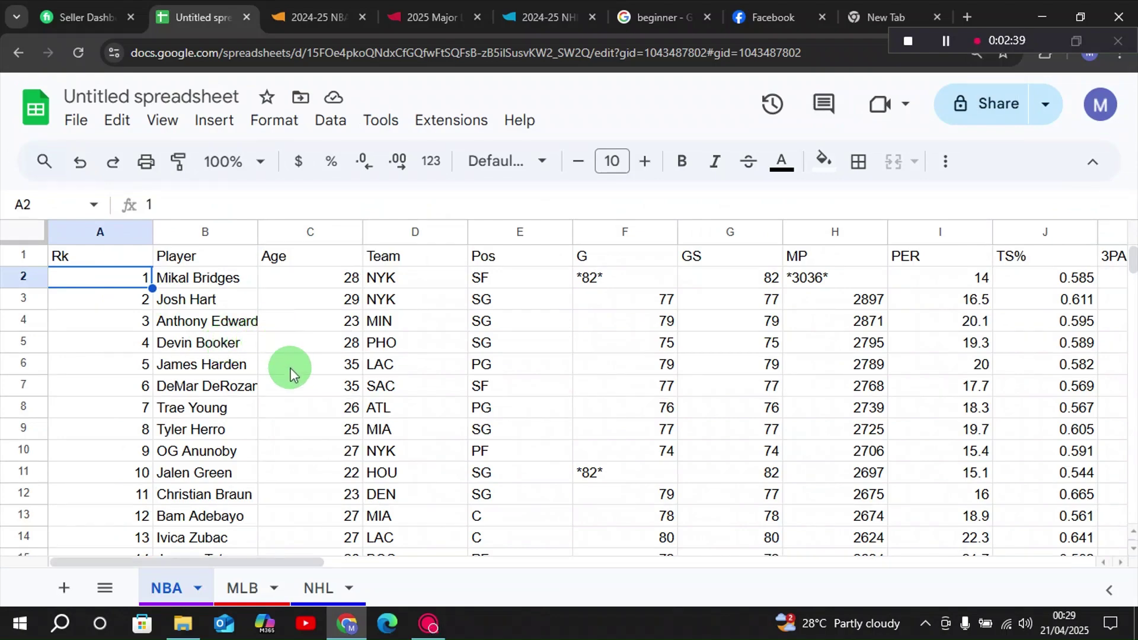
click(244, 589)
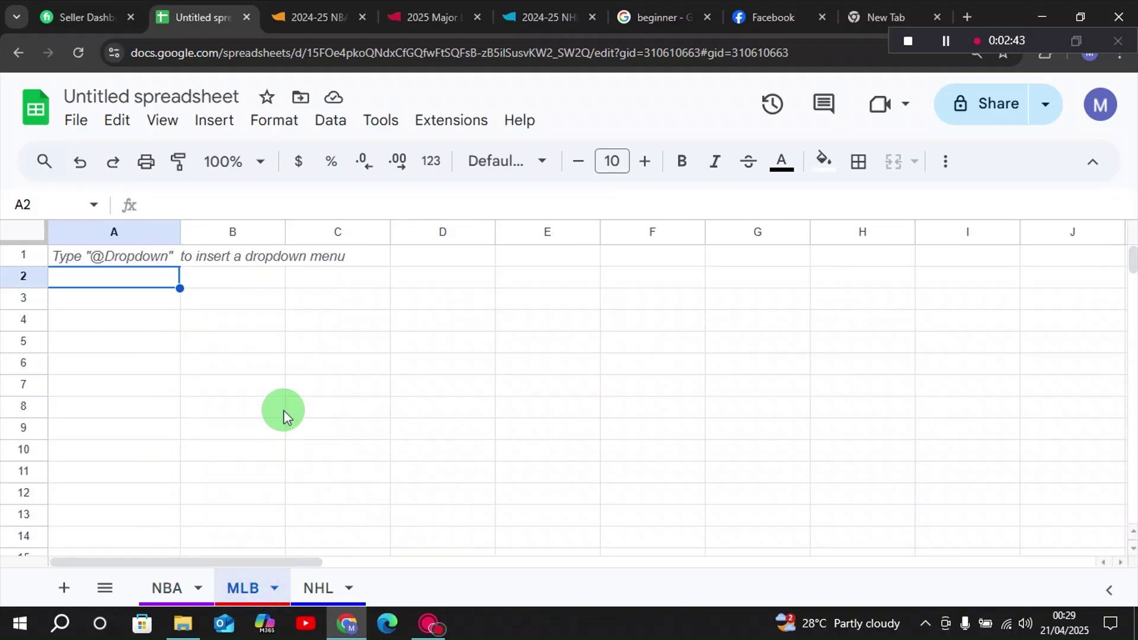
click(425, 16)
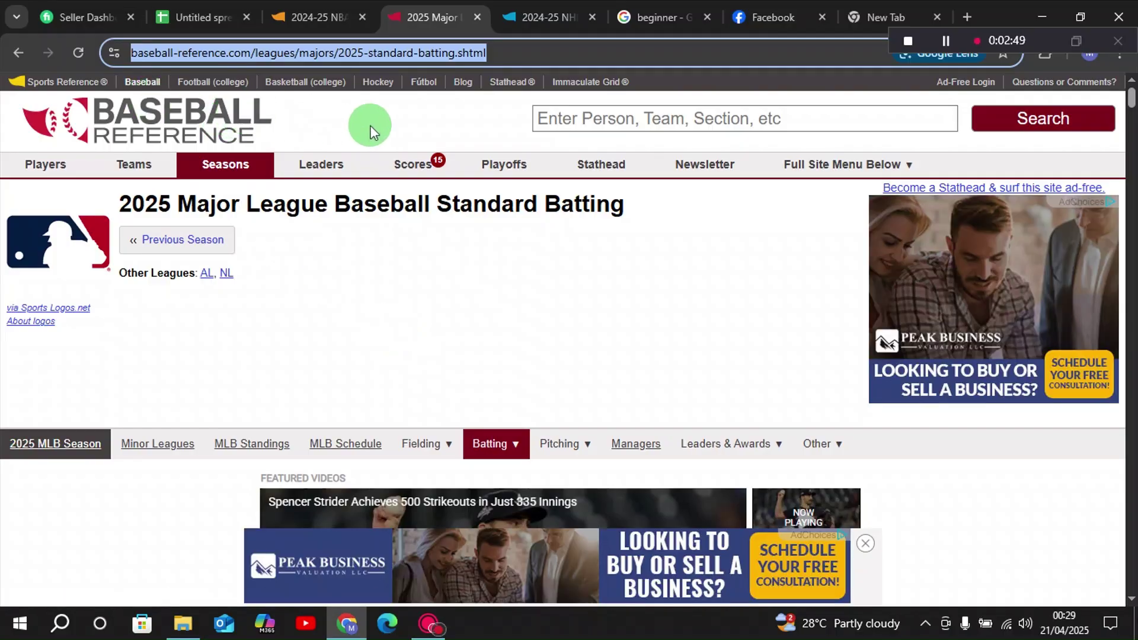
Reload and browse the 2025 Standard Batting page on Baseball Reference.
scroll(396, 328, down, 3)
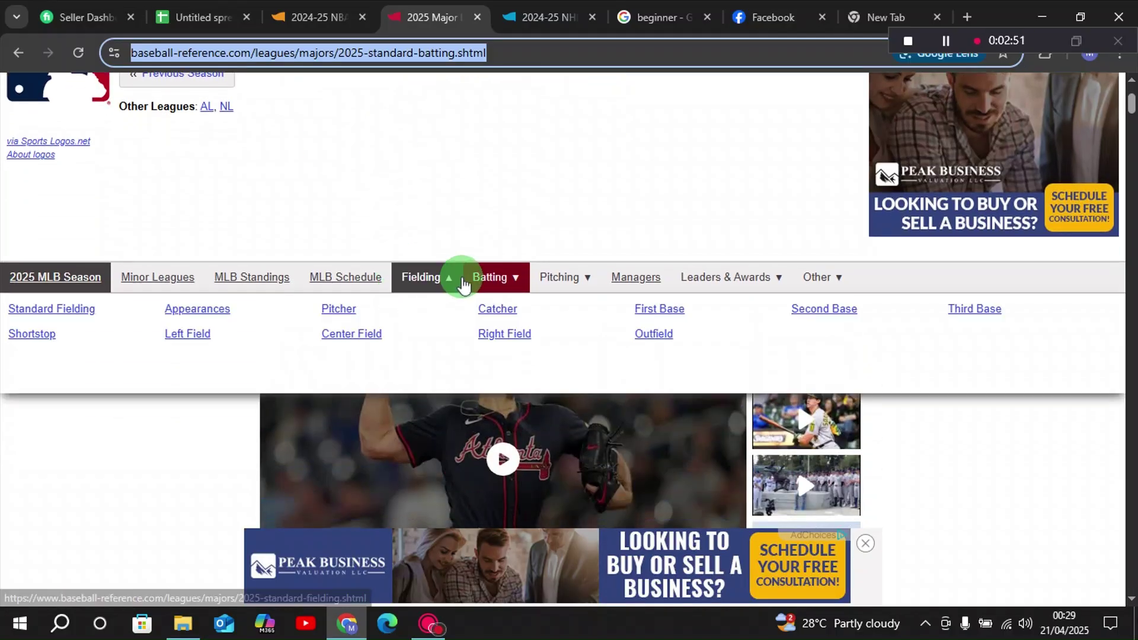
mouse_move(474, 275)
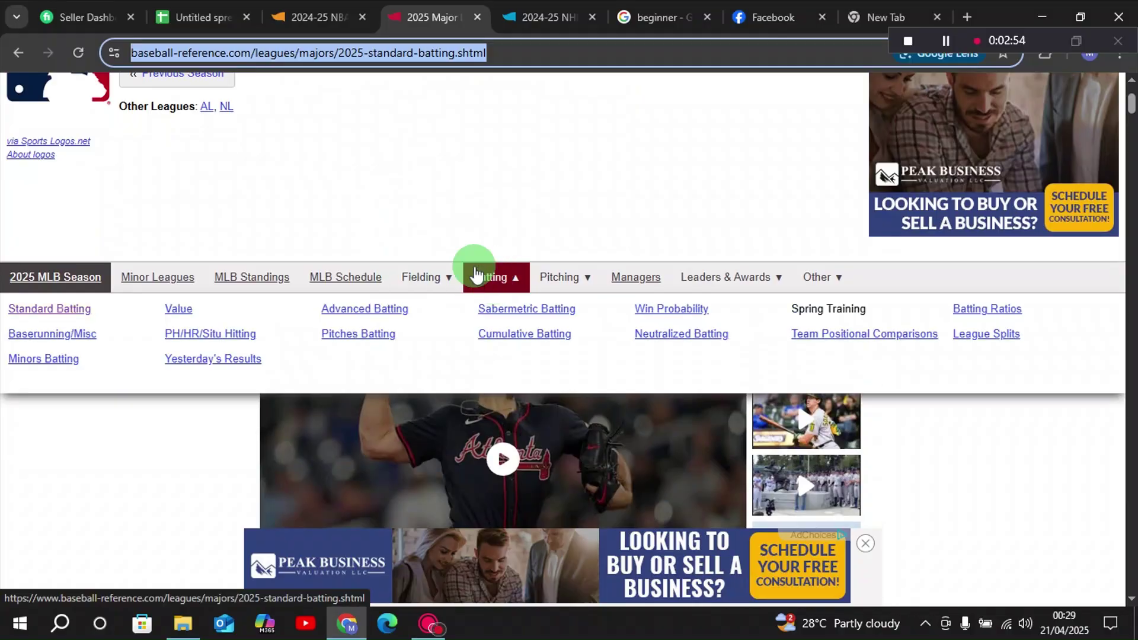
scroll(350, 236, up, 3)
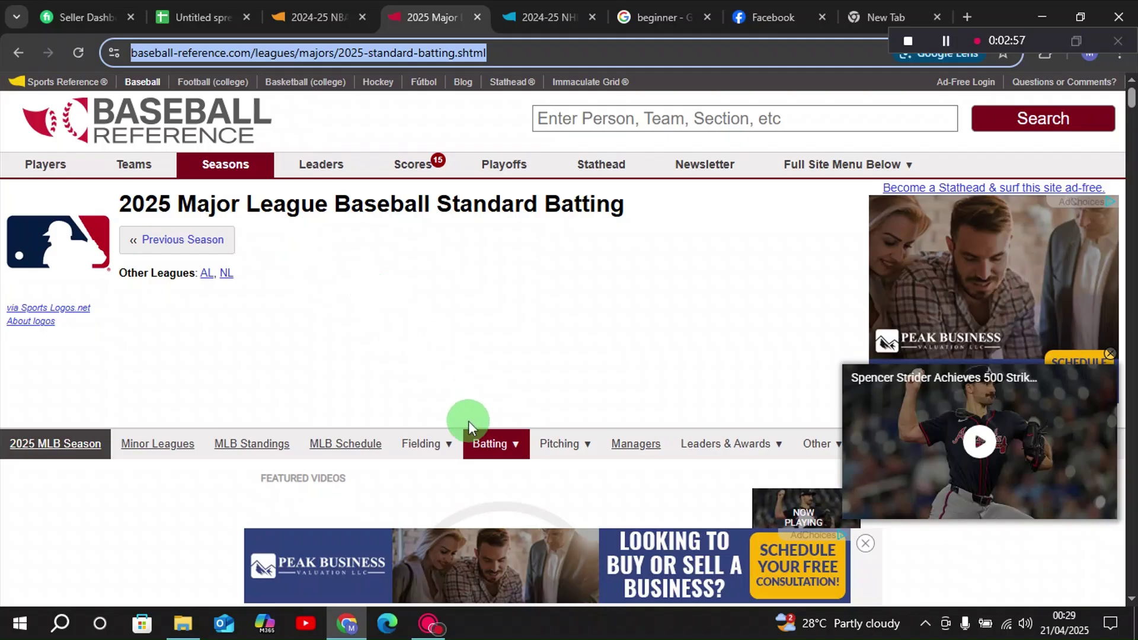
click(481, 449)
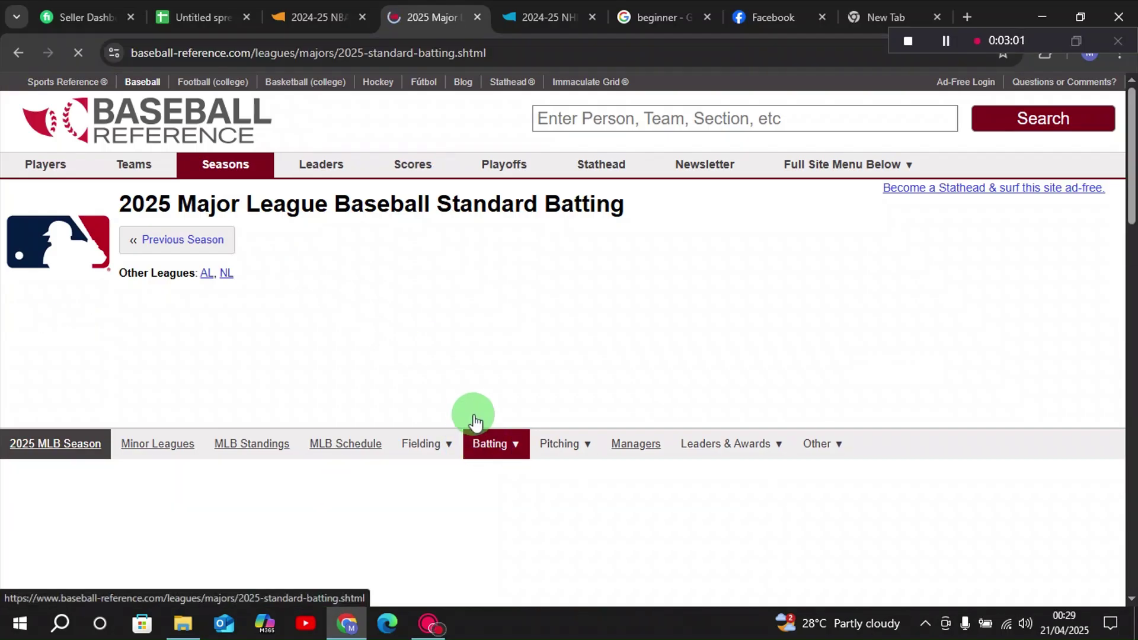
scroll(473, 414, down, 6)
scroll(472, 411, down, 15)
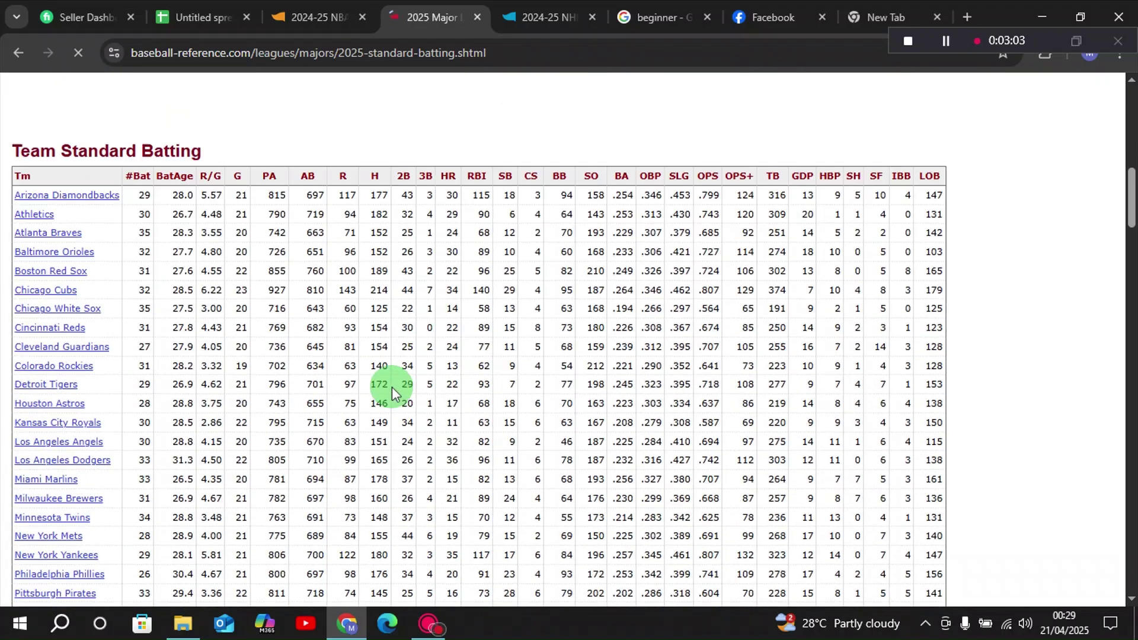
scroll(229, 318, up, 15)
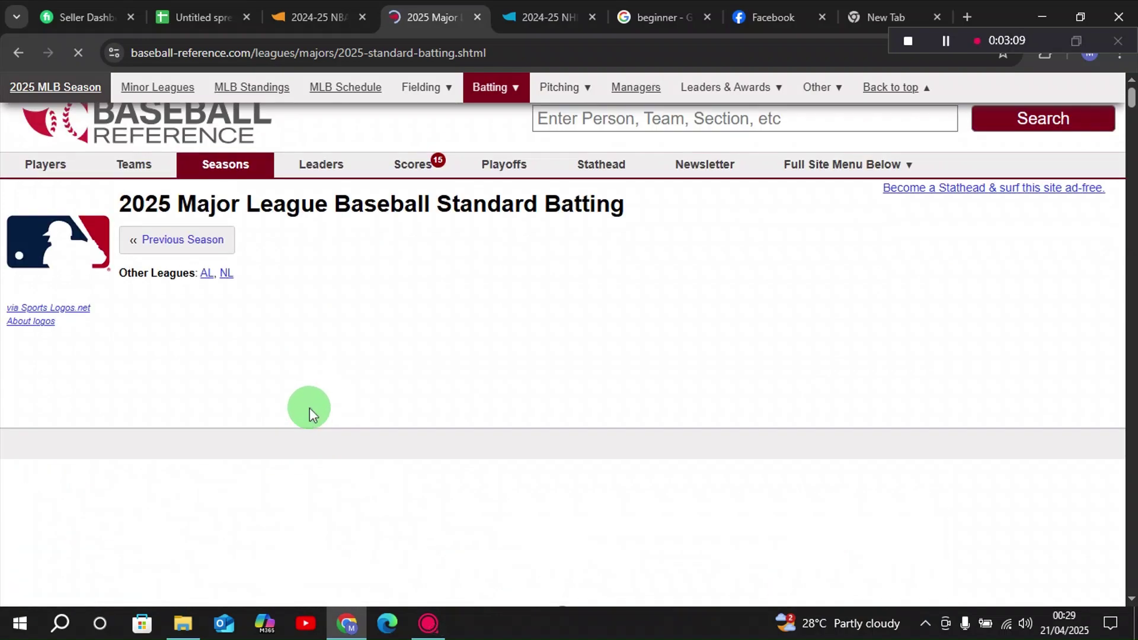
Copy the batting page URL and go back to the spreadsheet.
click(266, 54)
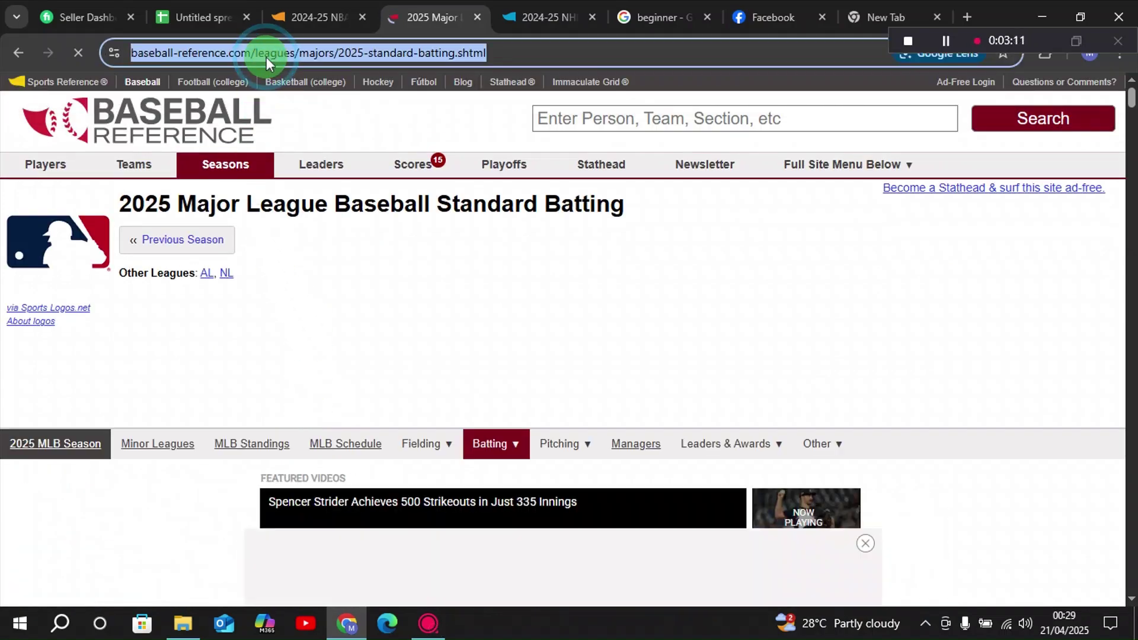
right_click(267, 57)
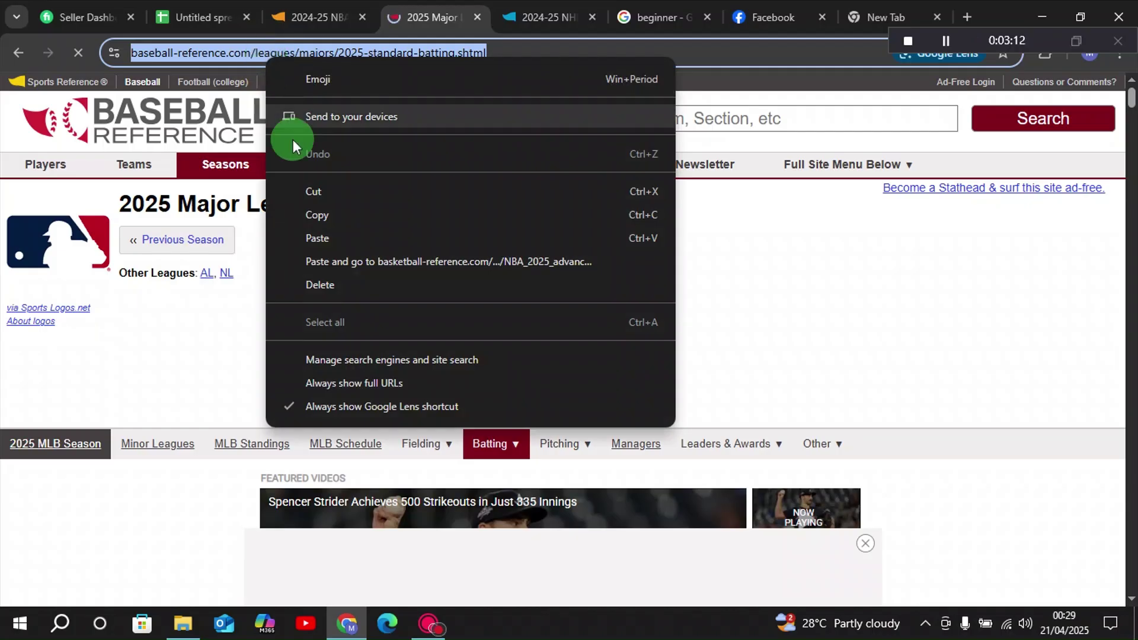
click(314, 218)
click(199, 13)
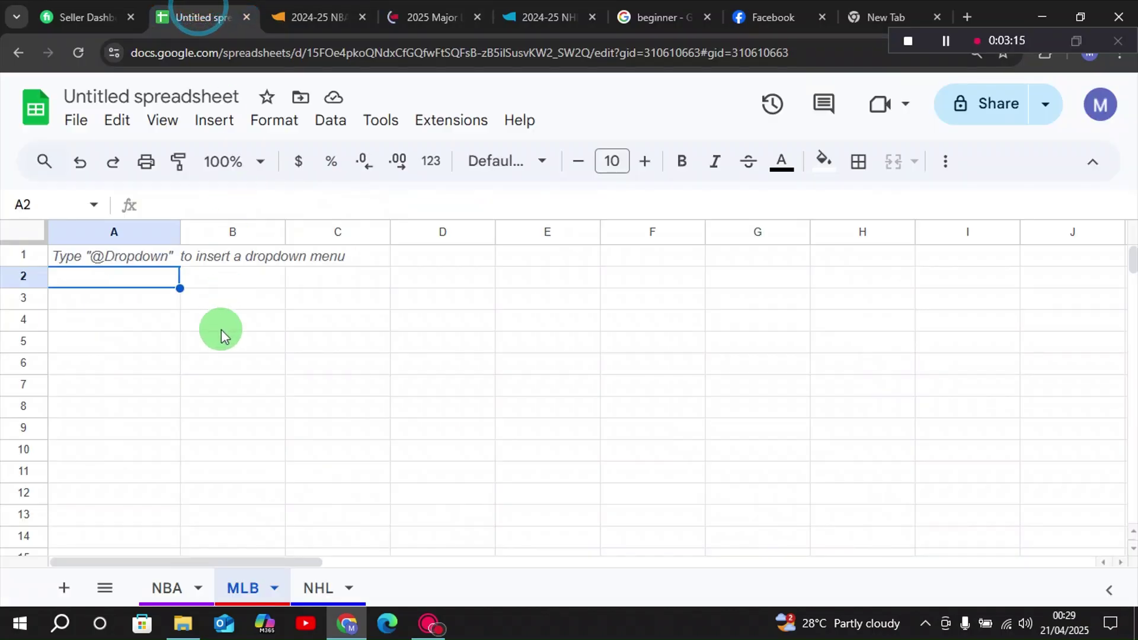
Zoom the browser to 200% and start an IMPORTHTML formula in MLB cell A1.
double_click(121, 258)
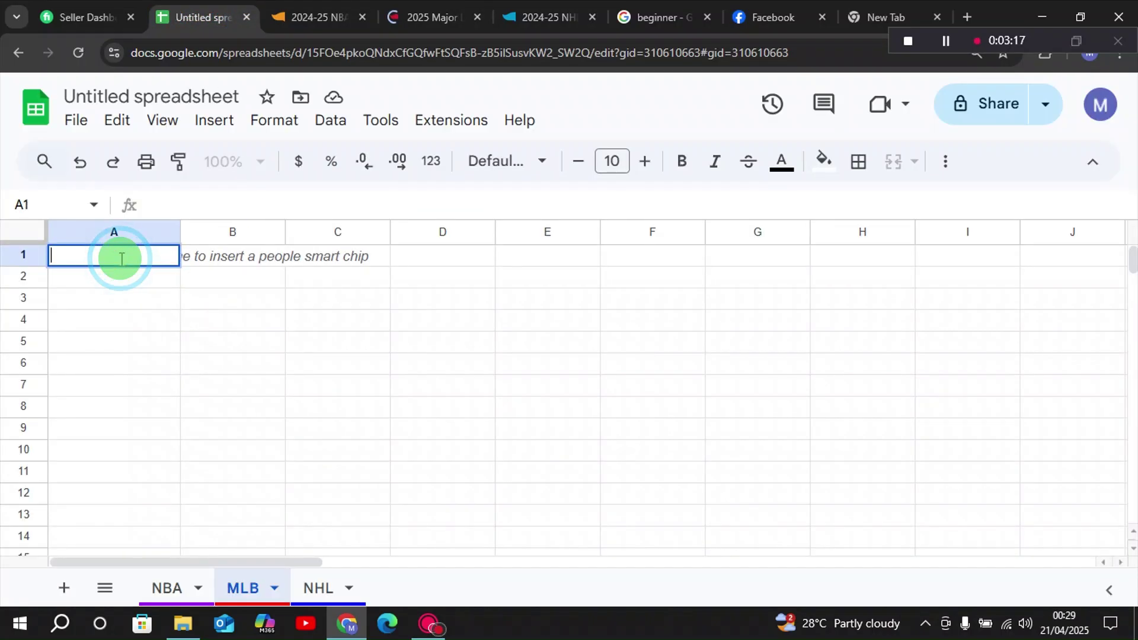
key(ctrl+plus)
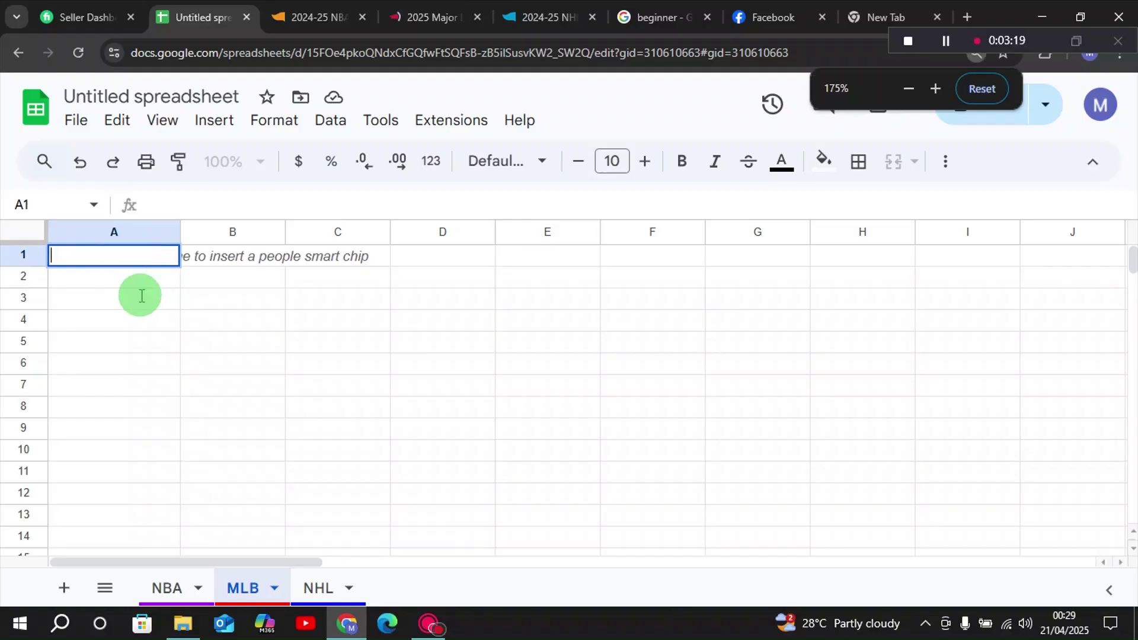
key(ctrl+plus)
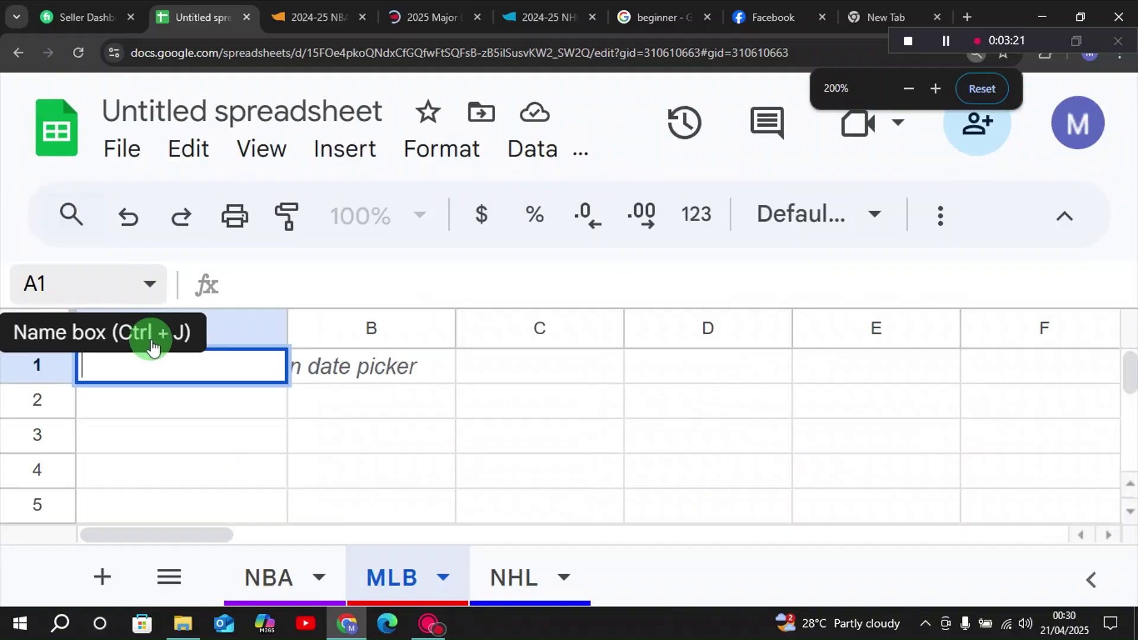
text(=I)
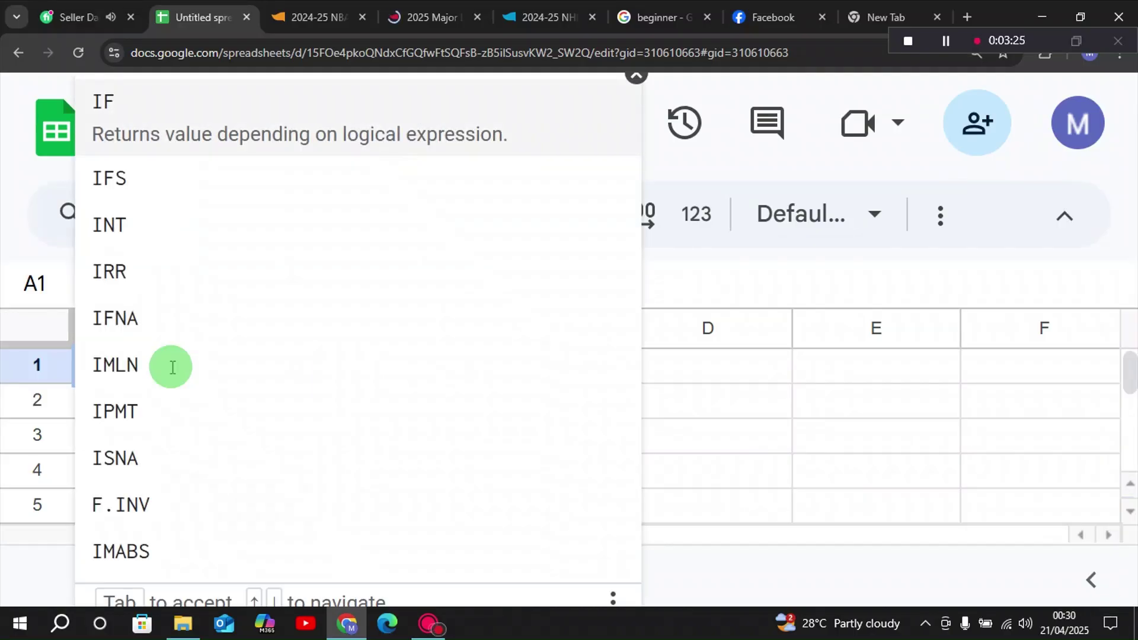
key(BackSpace)
text(M)
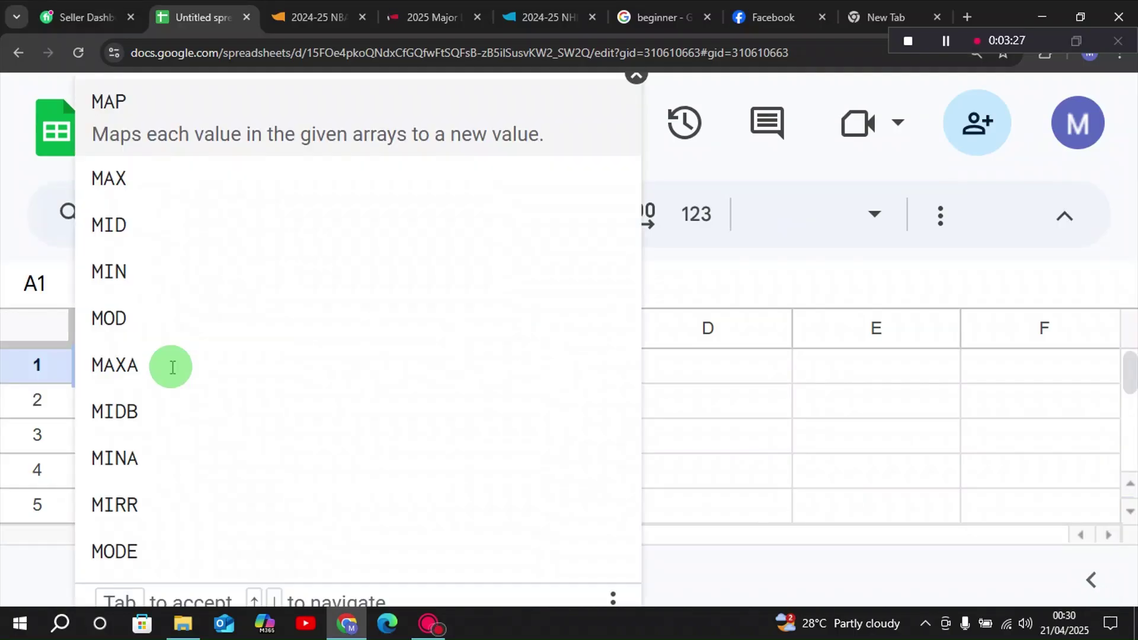
key(BackSpace)
key(BackSpace)
text(=import)
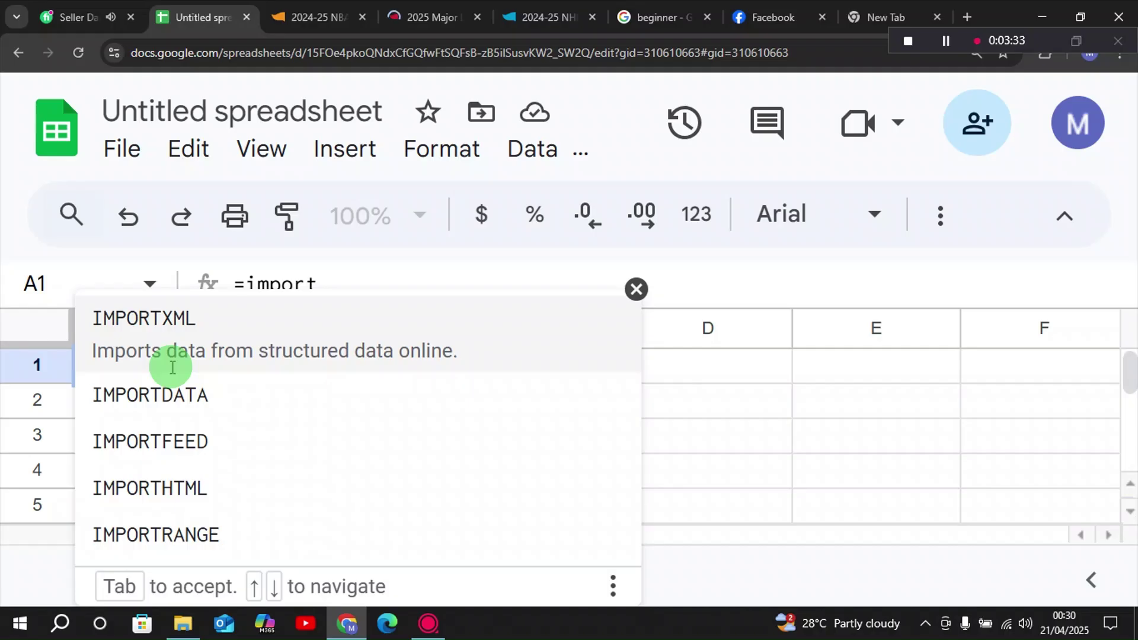
click(151, 479)
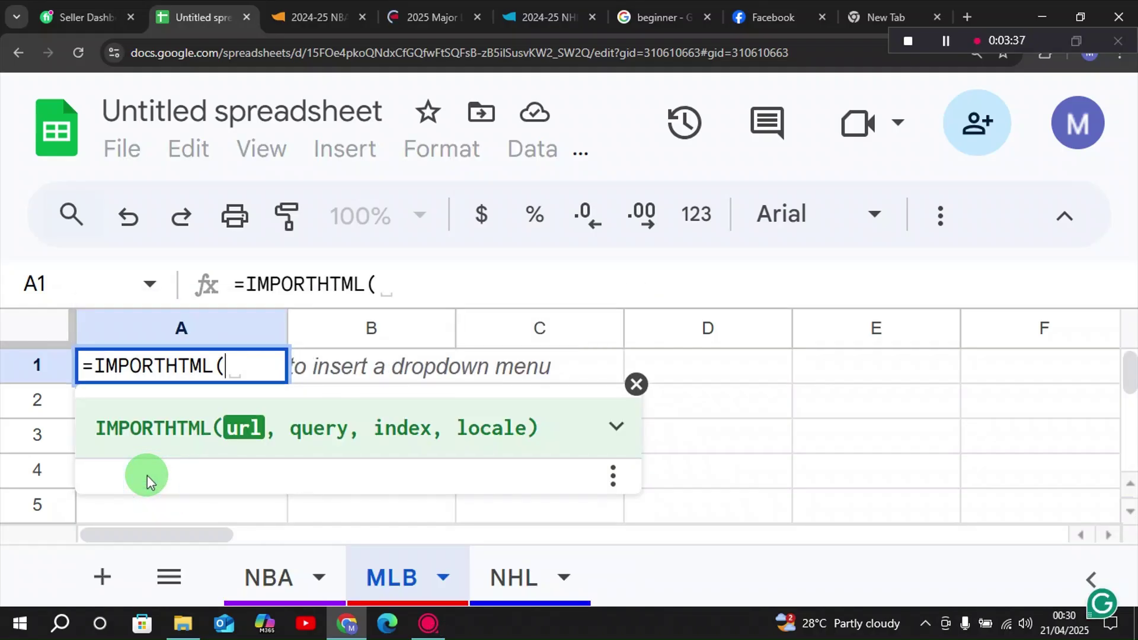
Complete the formula with the quoted batting page URL, "table", 1 and commit it.
text(")
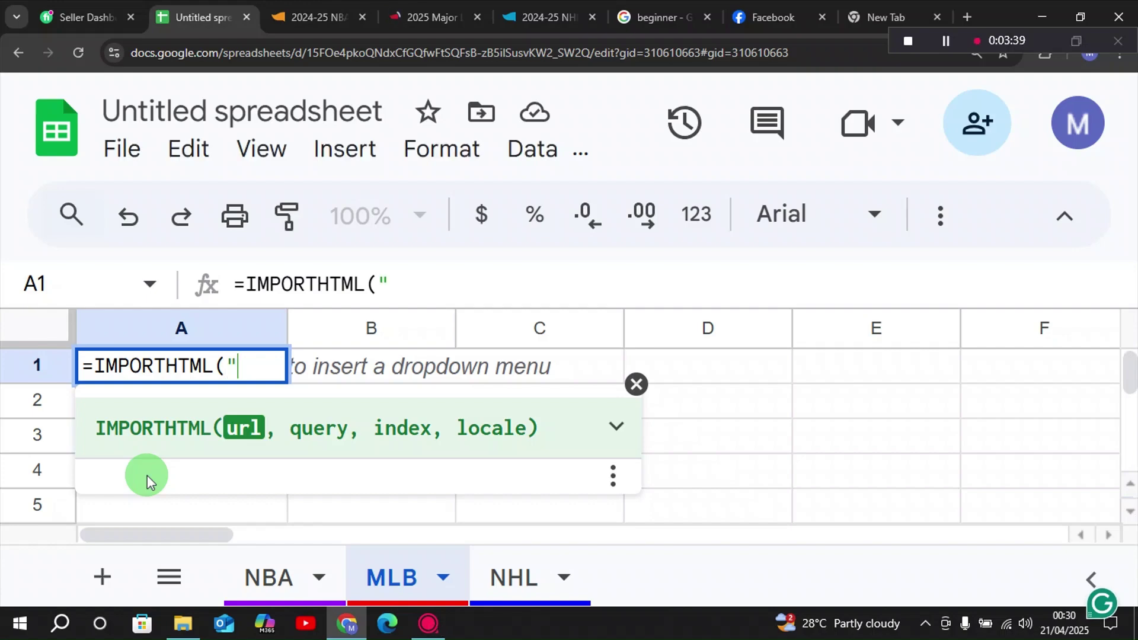
key(ctrl+v)
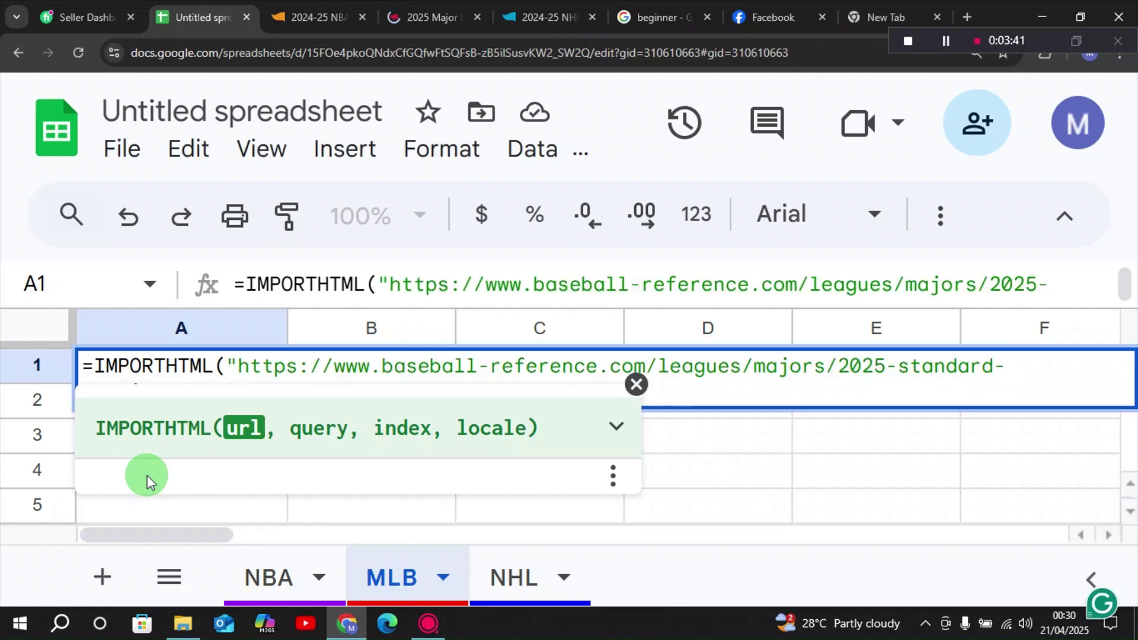
text(")
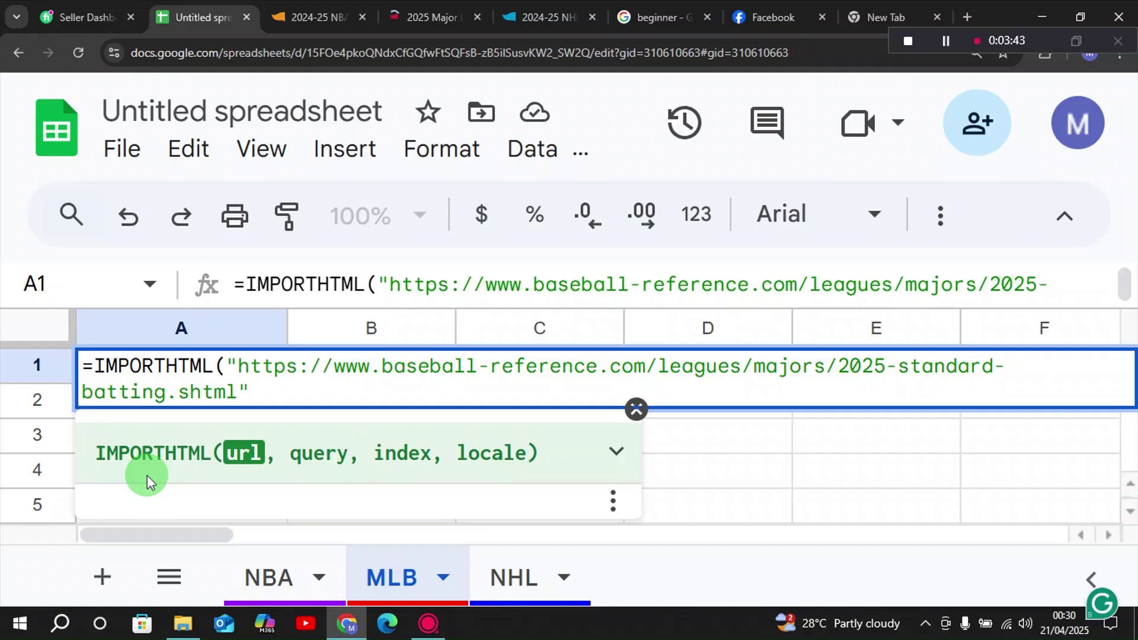
text(, )
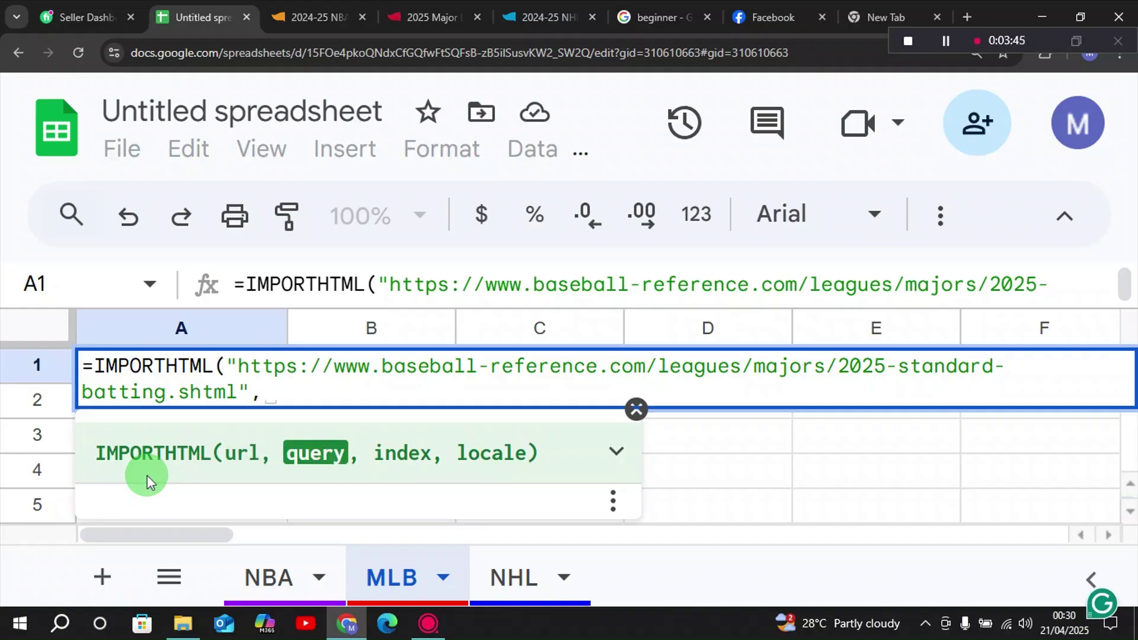
text("tab;)
text(e)
key(BackSpace)
key(BackSpace)
text(l)
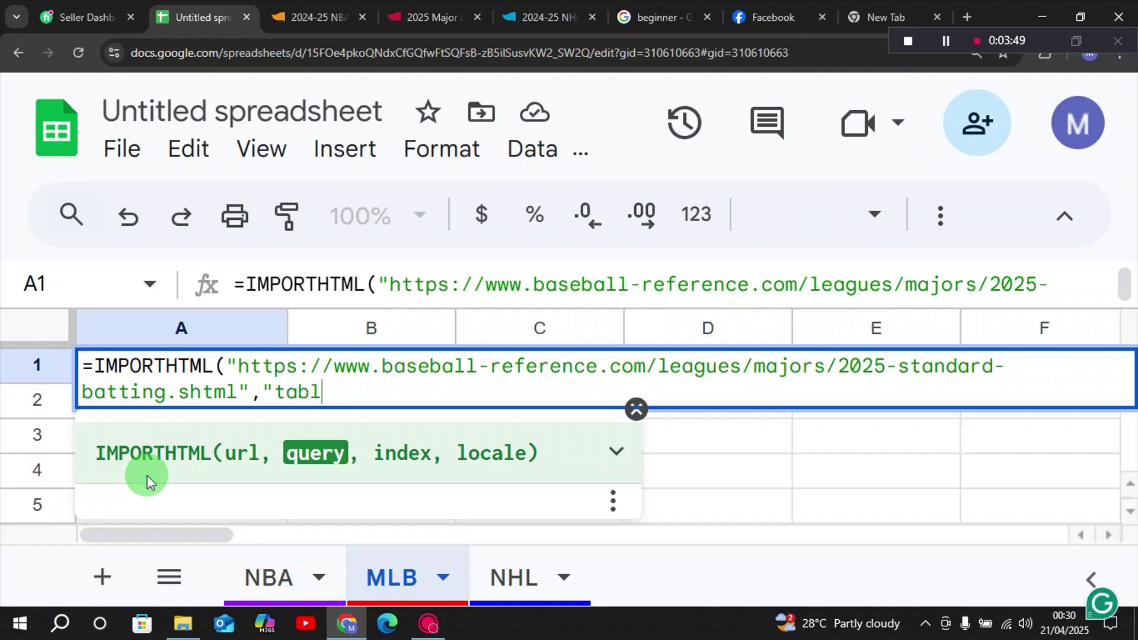
text(e",1)
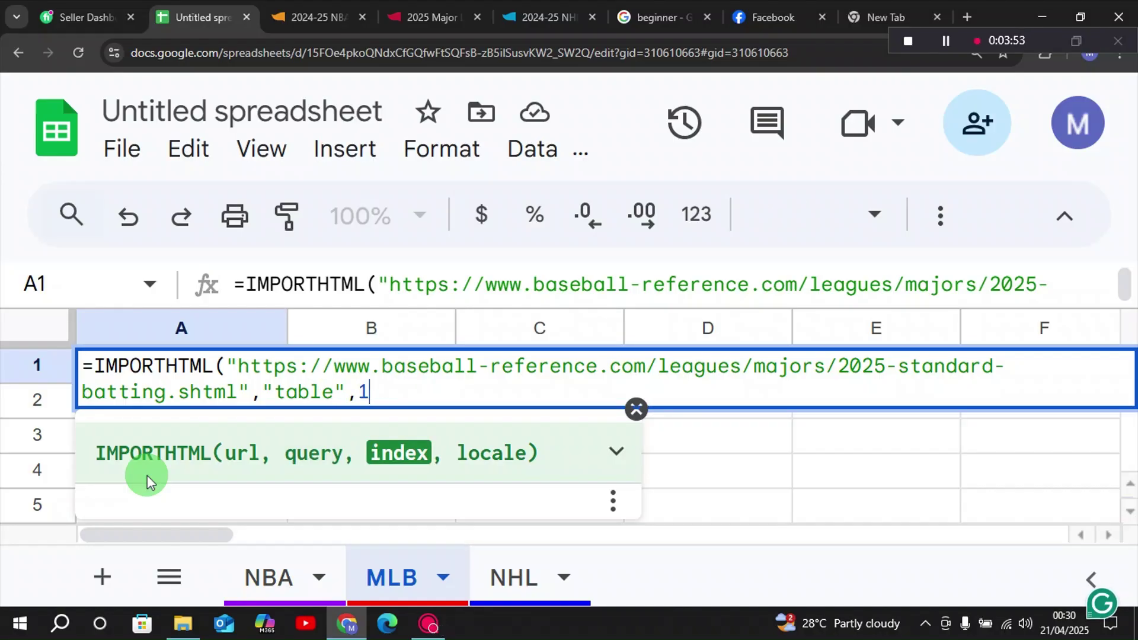
text())
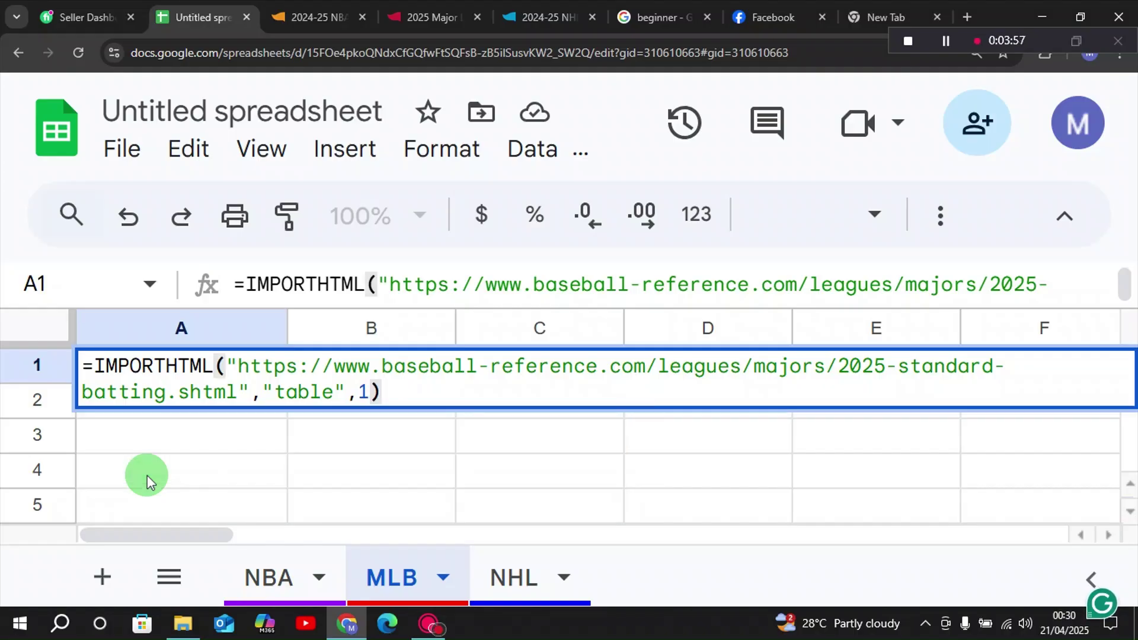
key(Return)
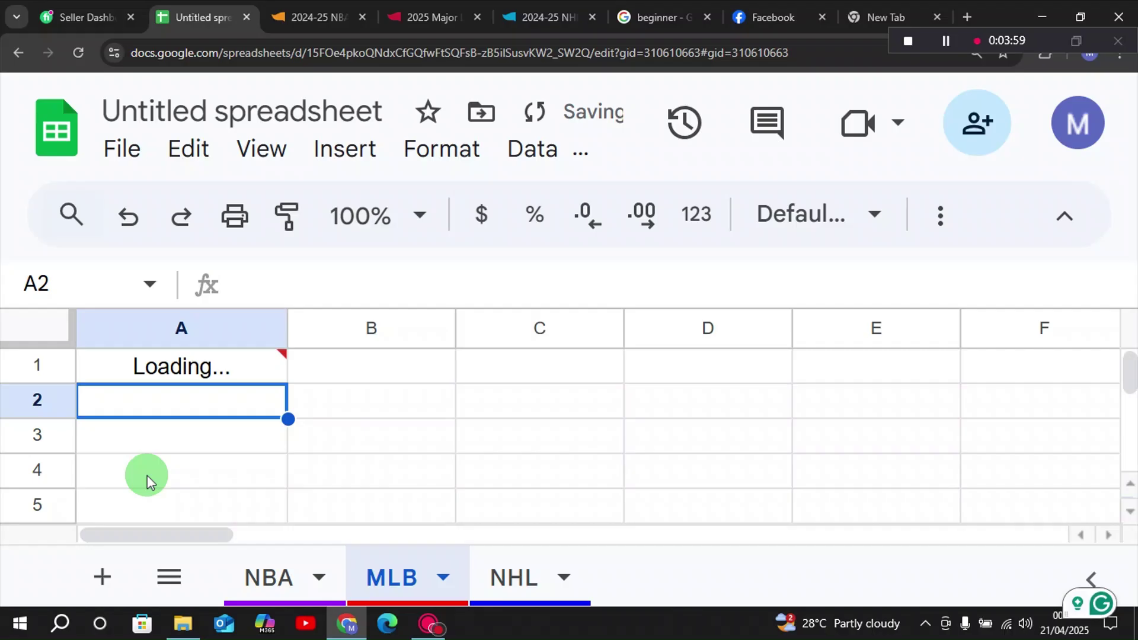
Zoom back out and review the imported 30-team 2025 batting table, then revisit Baseball Reference.
scroll(304, 426, down, 1)
key(ctrl+minus)
key(ctrl+minus)
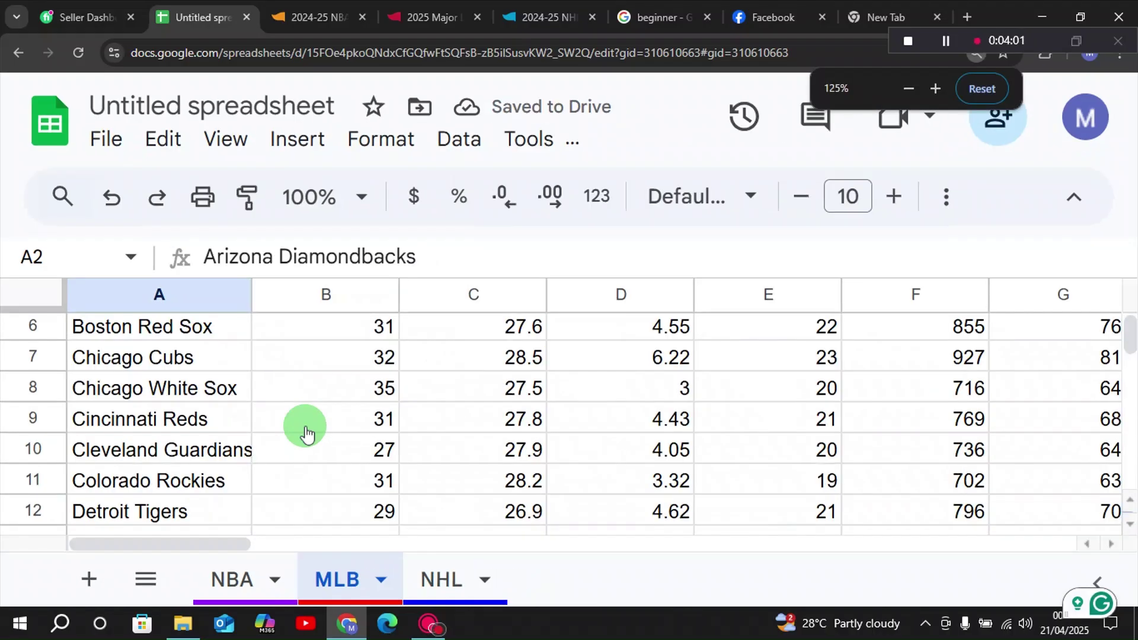
key(ctrl+minus)
key(ctrl+minus)
key(ctrl+minus)
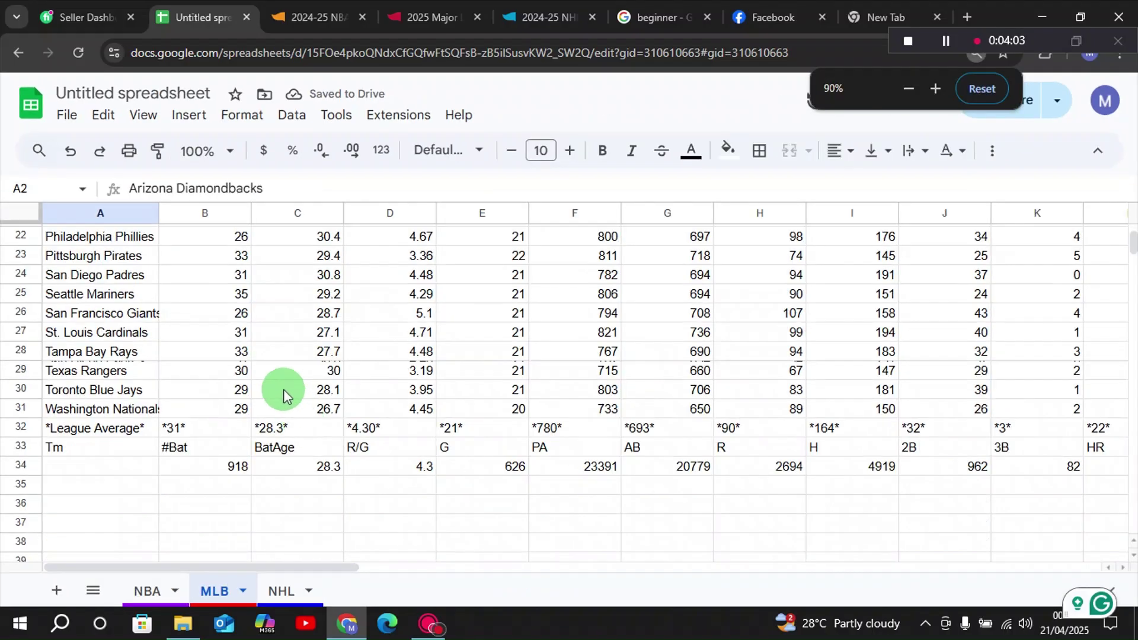
scroll(268, 392, up, 4)
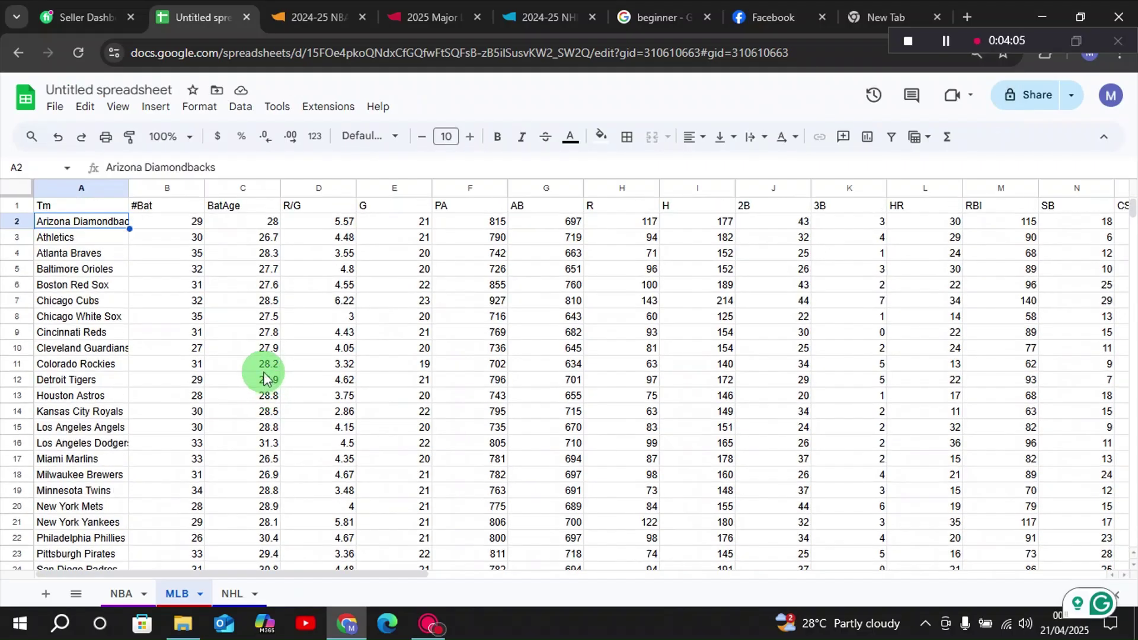
scroll(255, 358, down, 7)
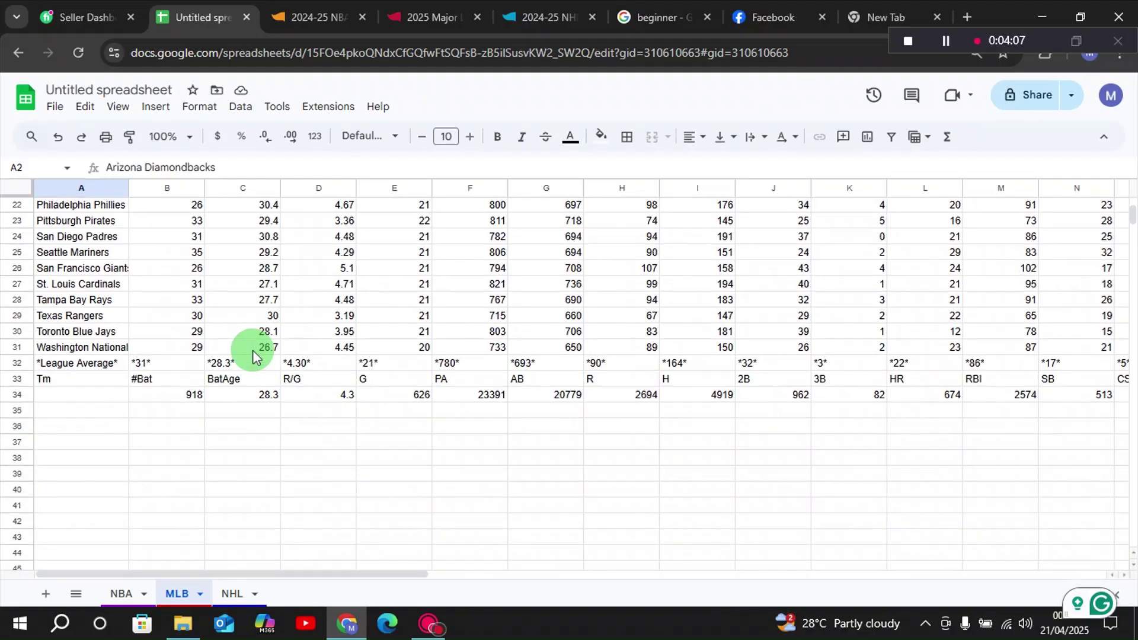
scroll(253, 357, up, 7)
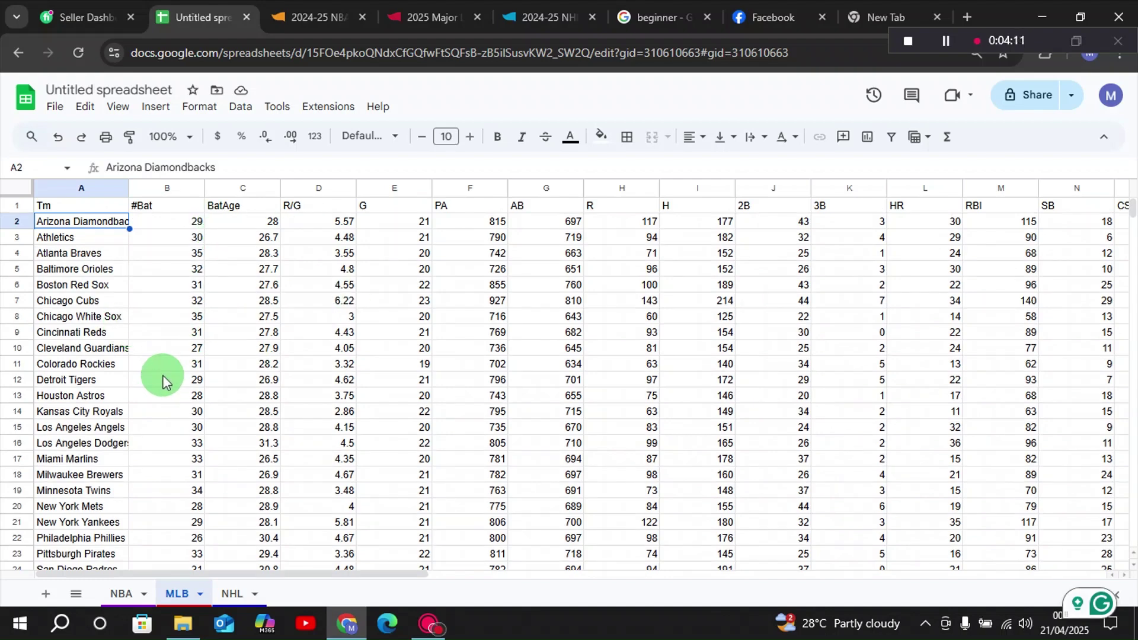
click(414, 11)
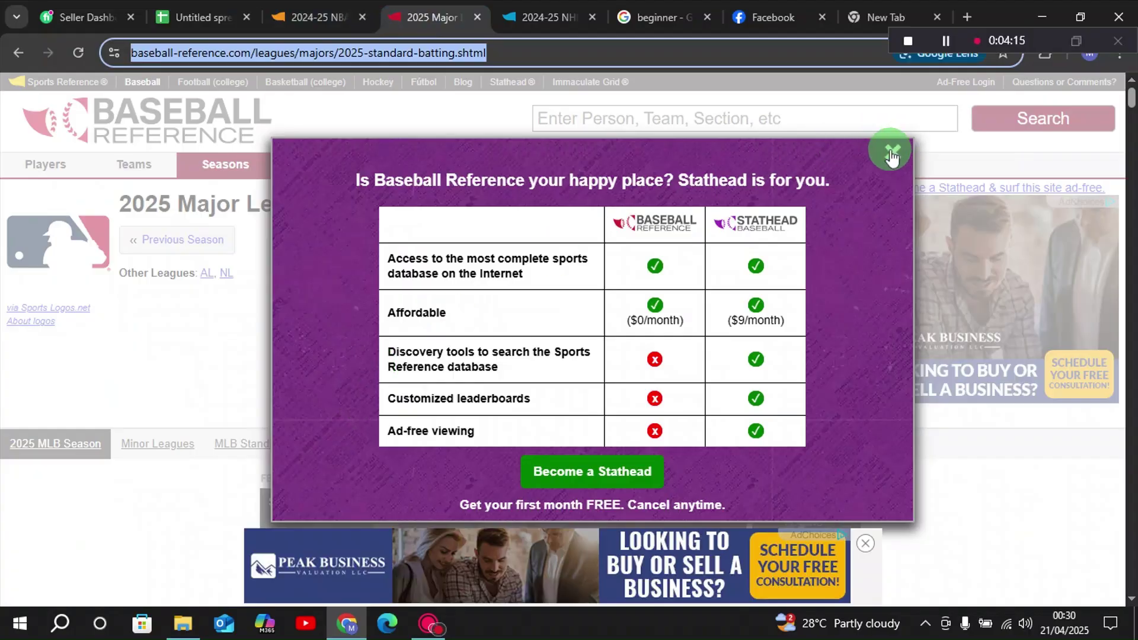
Dismiss the Stathead popup, check the Team Standard Batting totals, and return to the spreadsheet.
click(892, 153)
scroll(362, 343, down, 15)
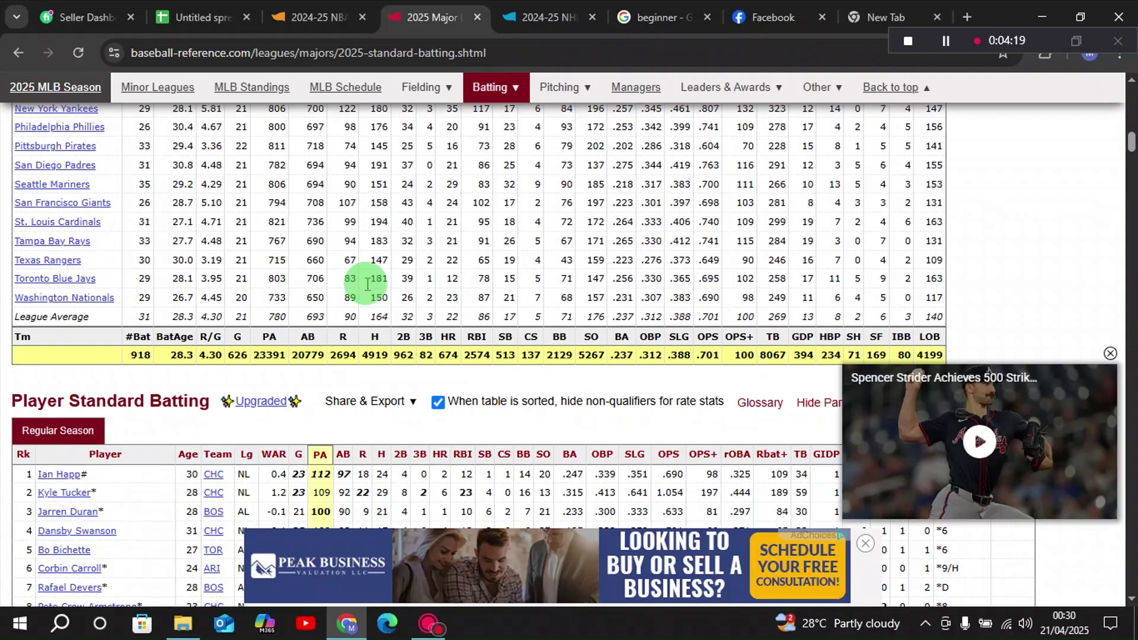
scroll(294, 254, up, 13)
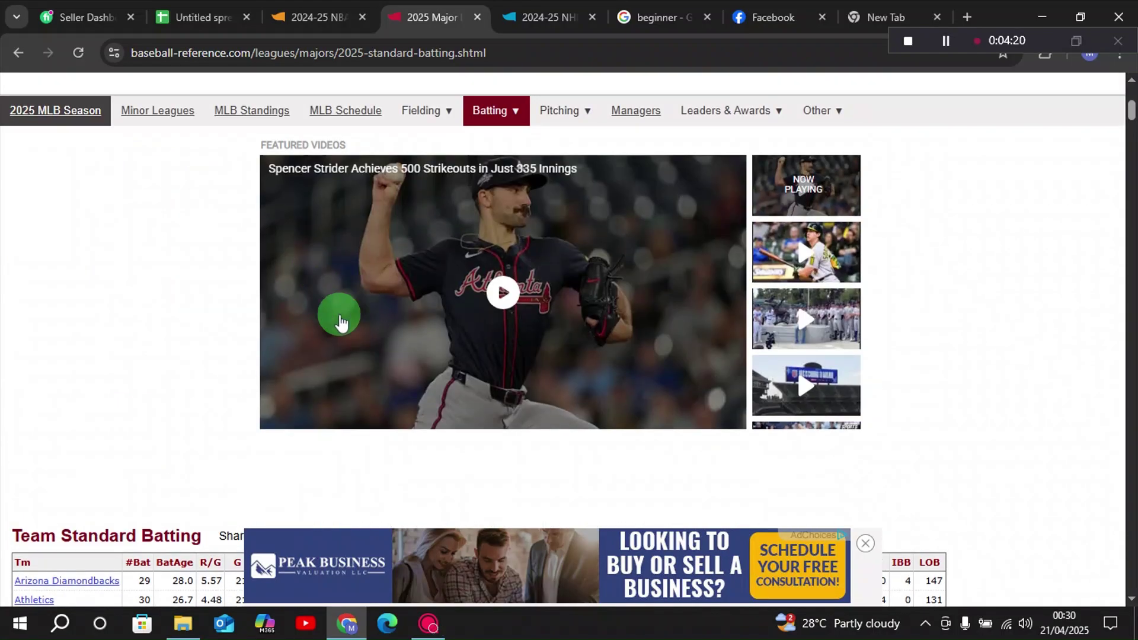
click(195, 17)
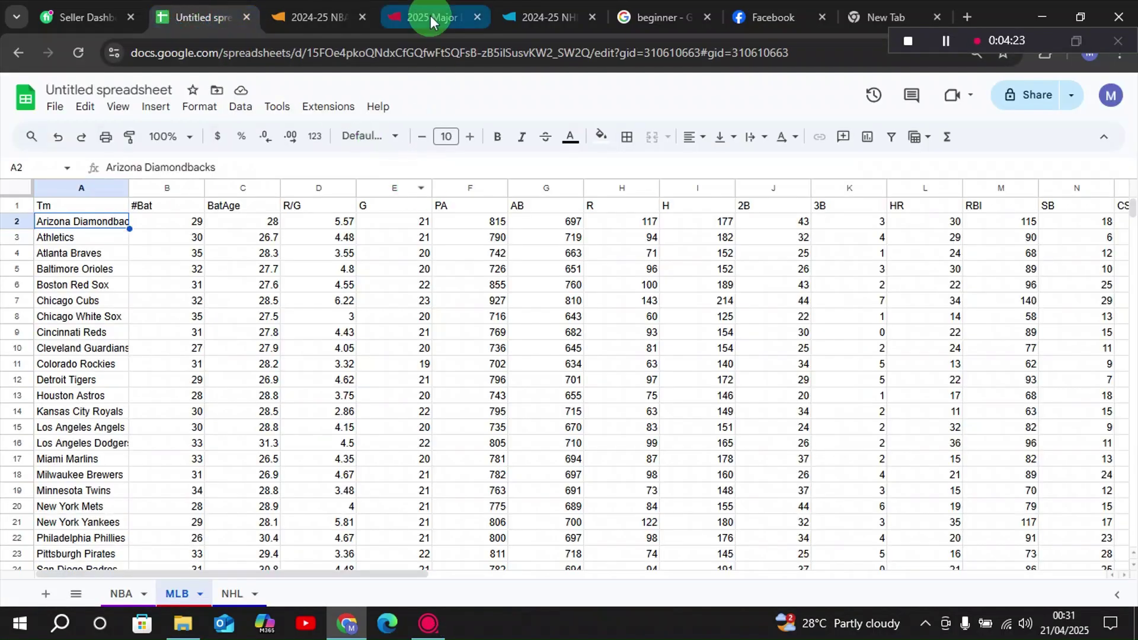
Switch to the empty NHL sheet, zoom the browser in twice, and bring up the 2024-25 NHL standings page.
click(229, 594)
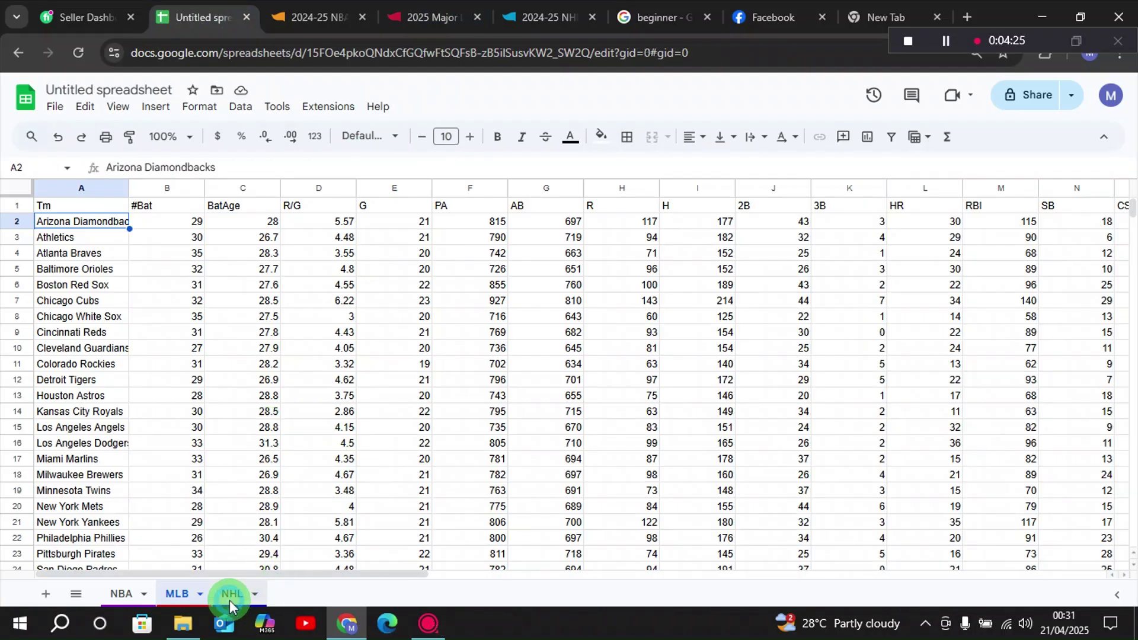
key(ctrl+plus)
key(ctrl+plus)
key(ctrl+plus)
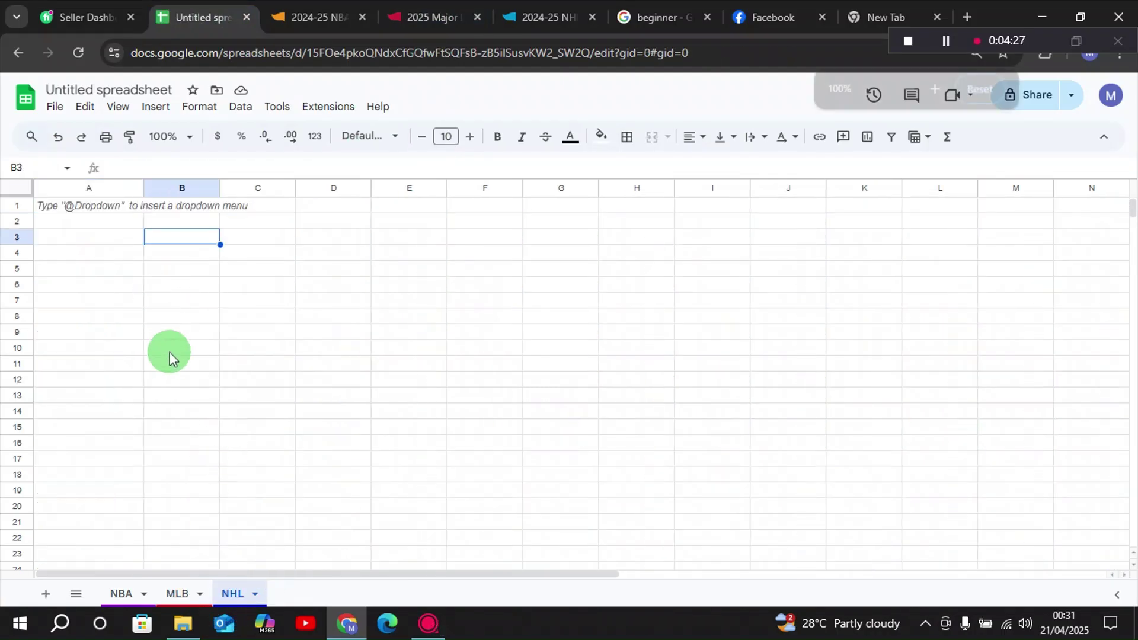
key(ctrl+plus)
key(ctrl+plus)
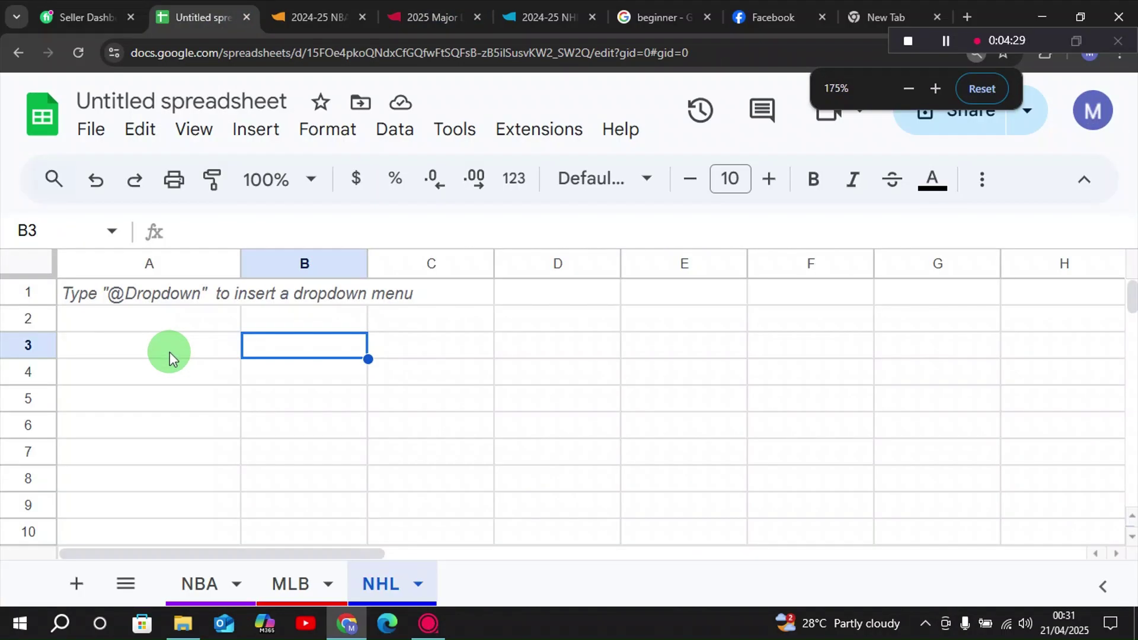
click(521, 15)
Reload and scroll through Hockey Reference's 2024-25 Eastern and Western Conference standings.
scroll(304, 320, up, 3)
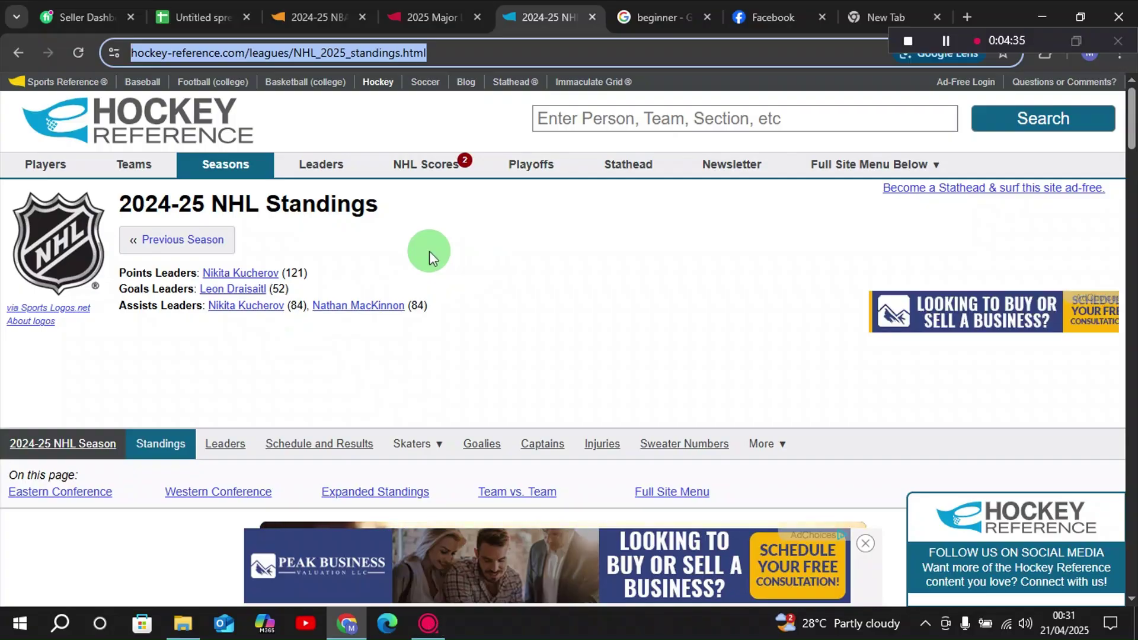
scroll(443, 271, down, 2)
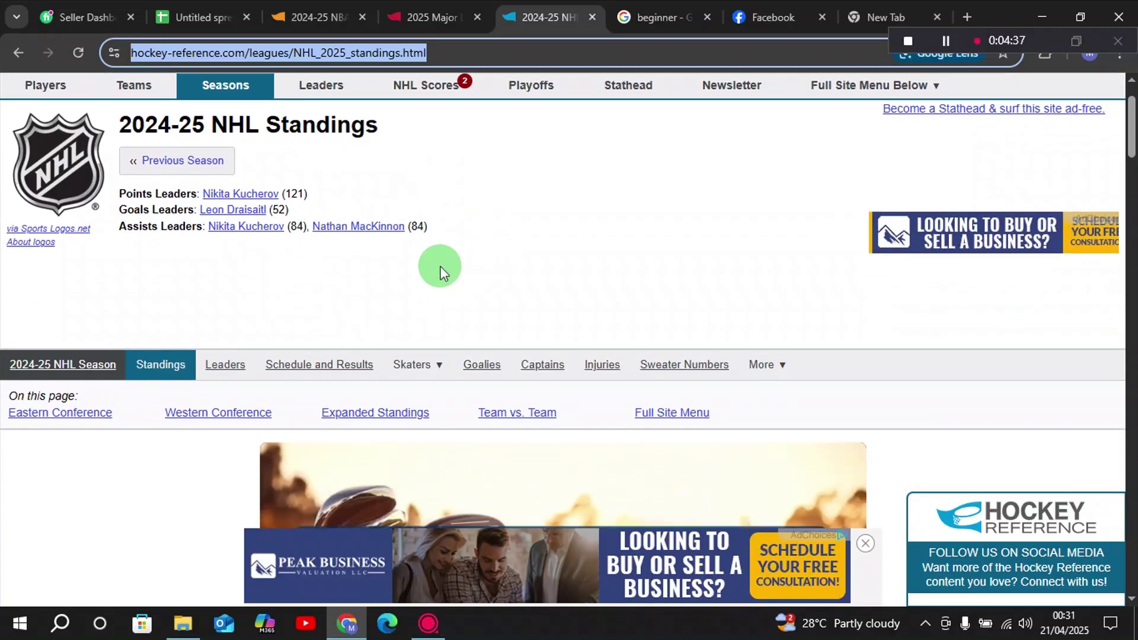
scroll(443, 268, down, 1)
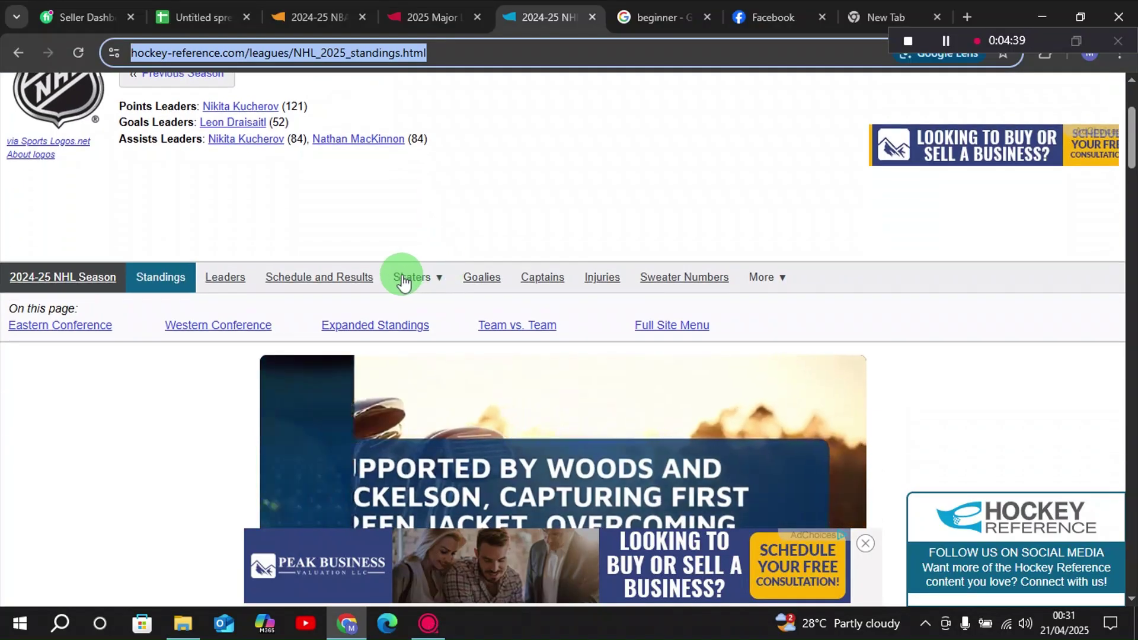
click(176, 284)
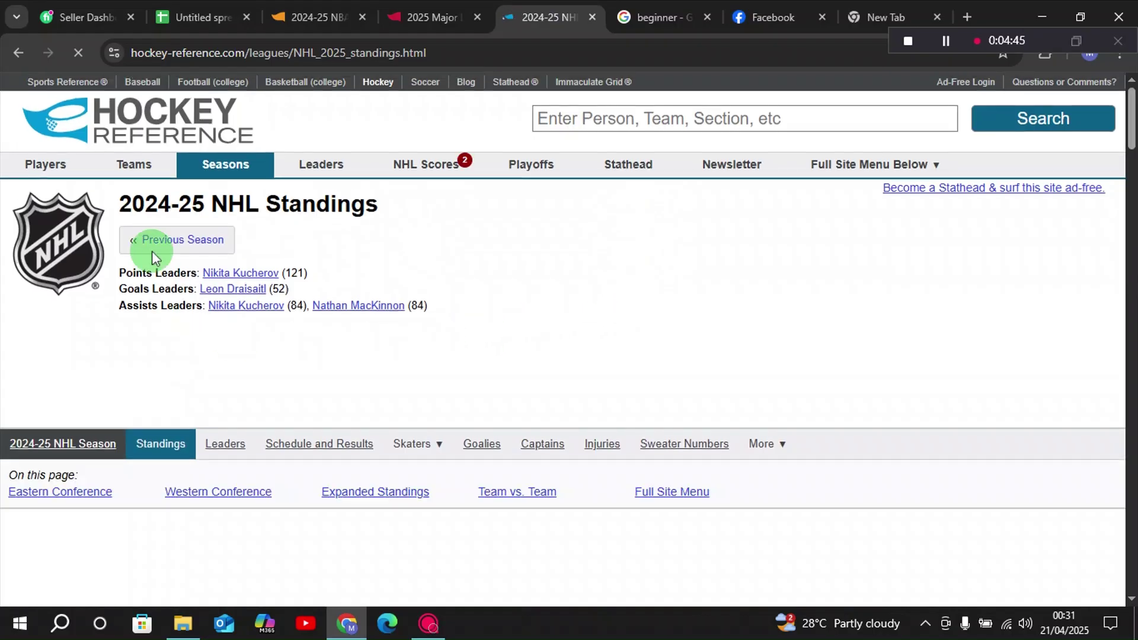
scroll(604, 307, down, 3)
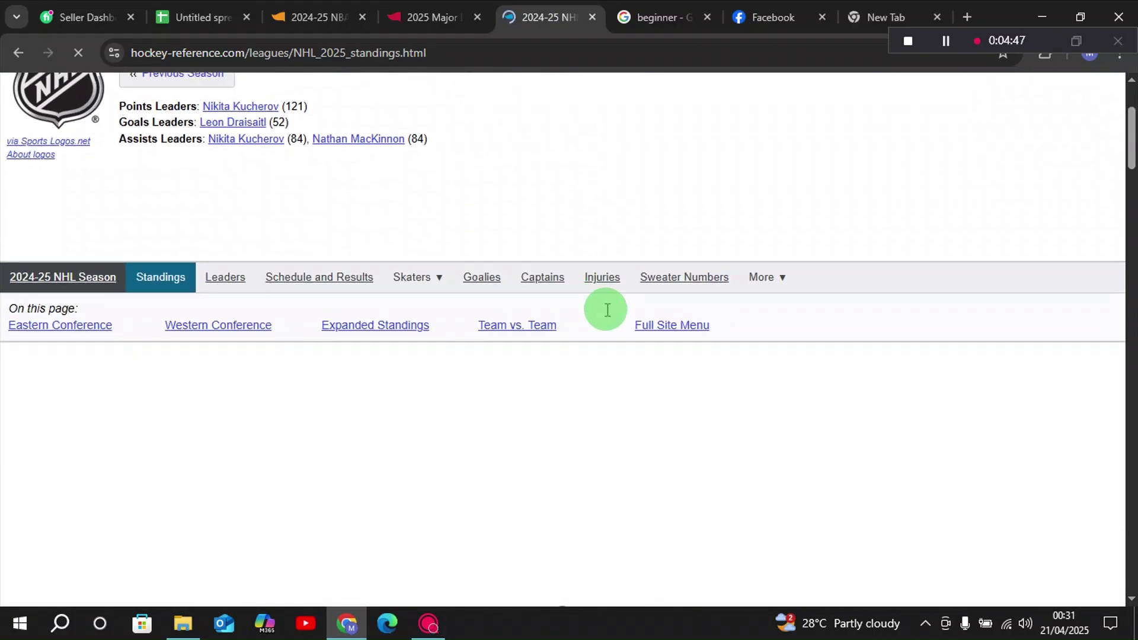
scroll(622, 373, down, 6)
scroll(524, 361, down, 8)
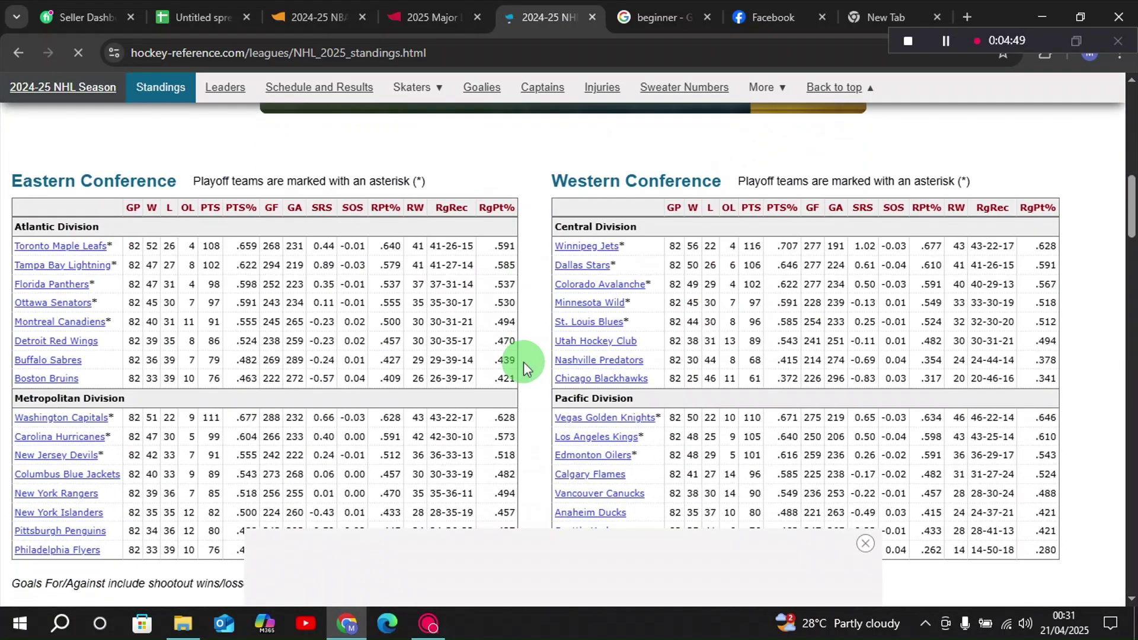
scroll(436, 349, up, 3)
scroll(415, 344, up, 2)
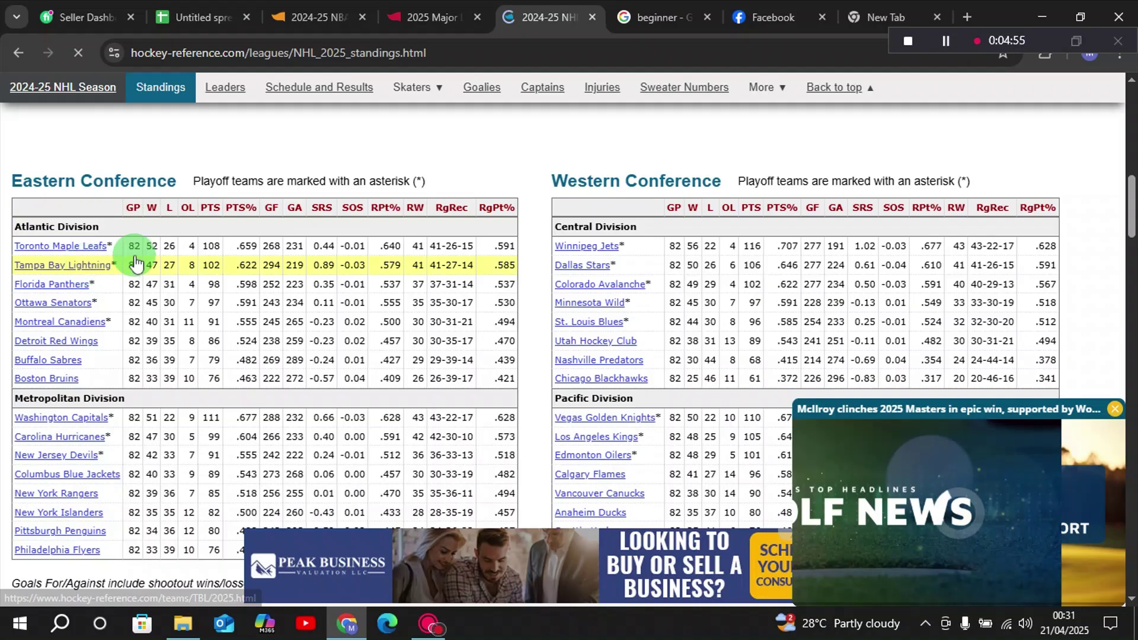
scroll(666, 338, up, 7)
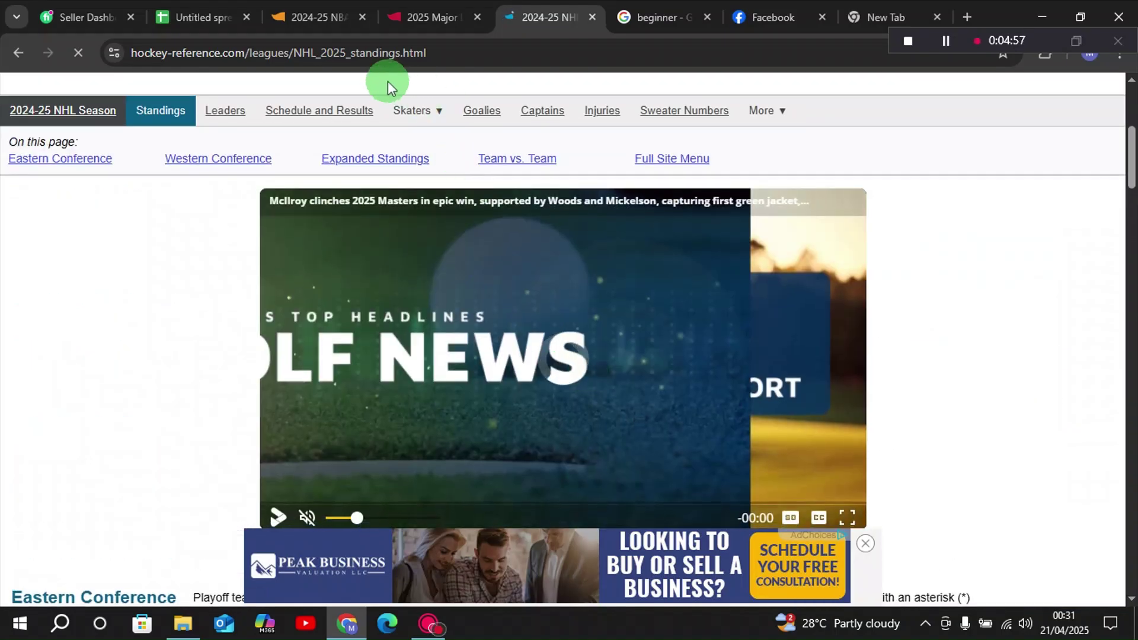
Copy the standings page URL and go back to the spreadsheet's NHL sheet.
right_click(378, 54)
click(440, 212)
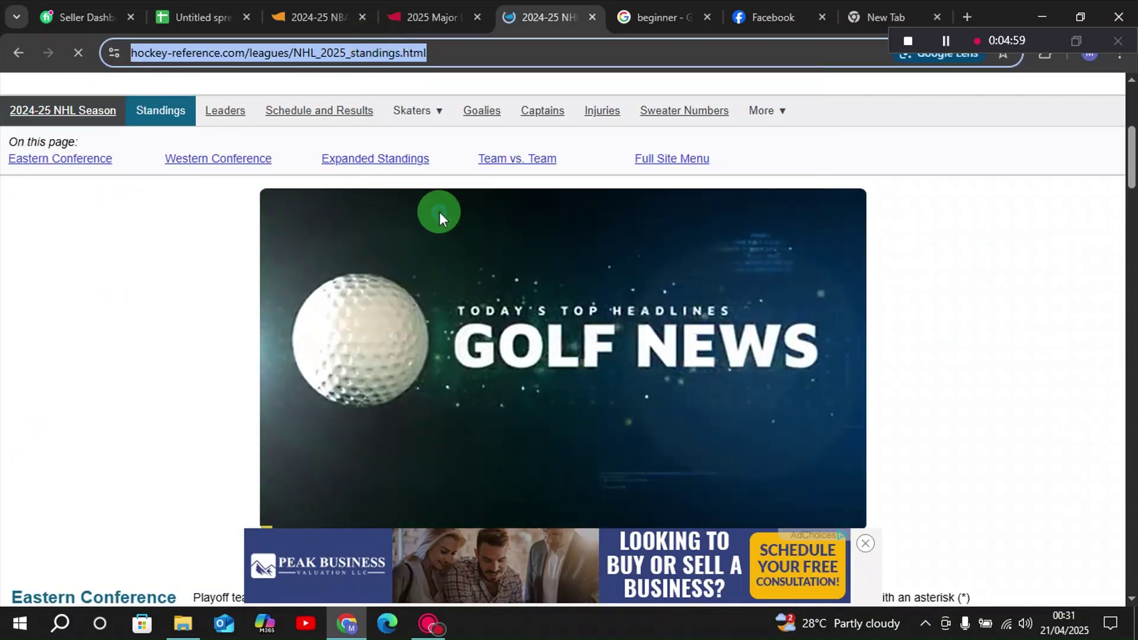
click(194, 15)
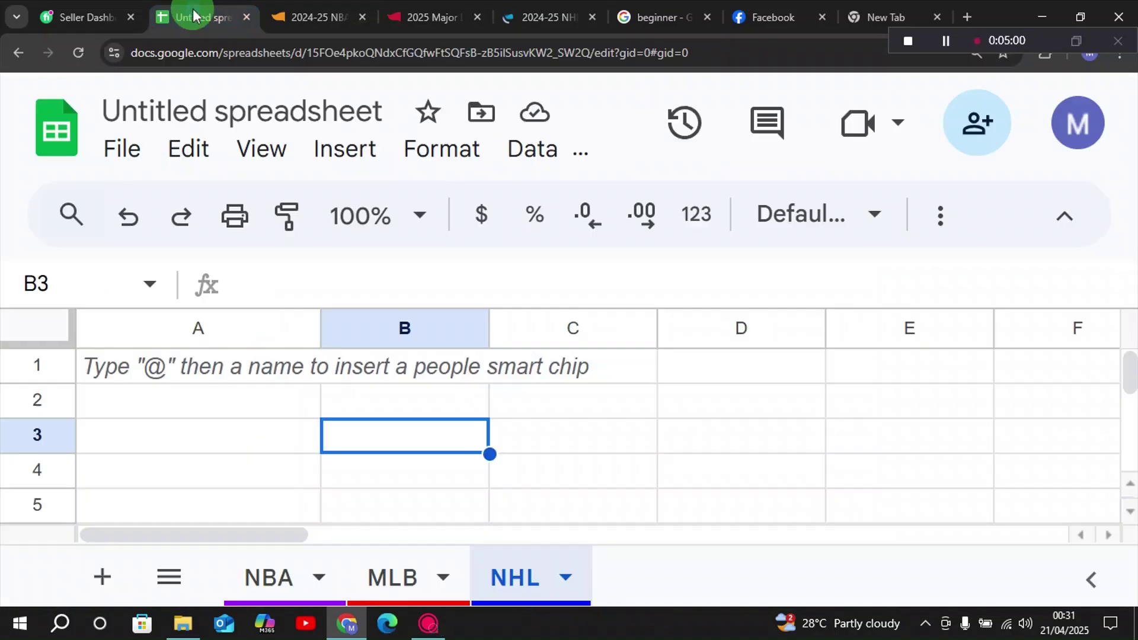
Enter =IMPORTHTML("<standings URL>","table",1) in cell A1 of the NHL sheet.
double_click(173, 365)
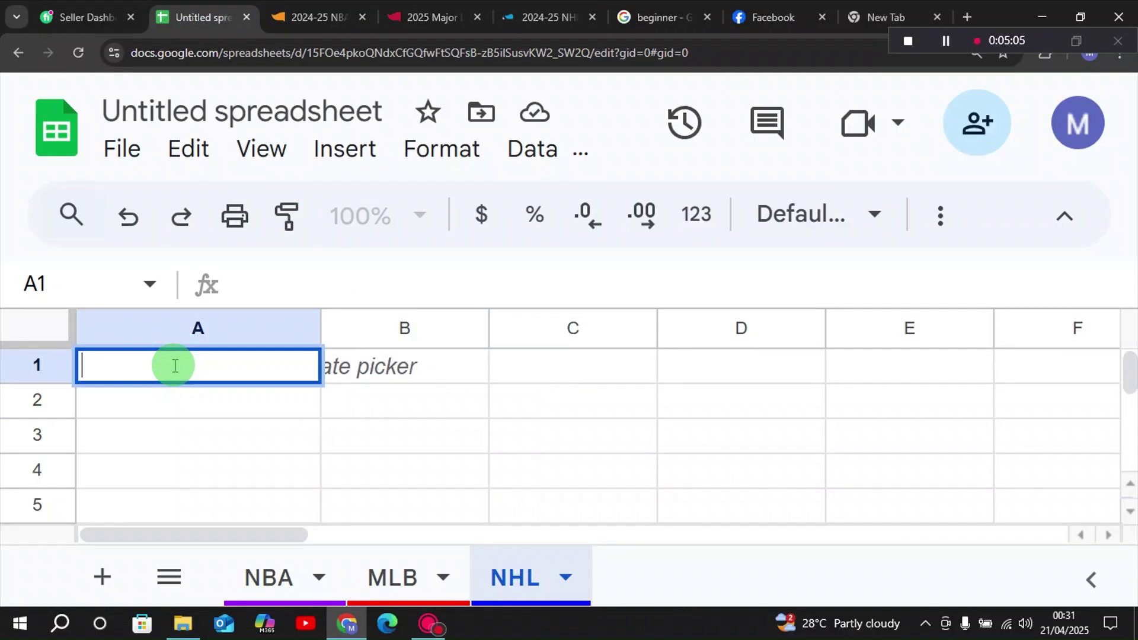
text(=import)
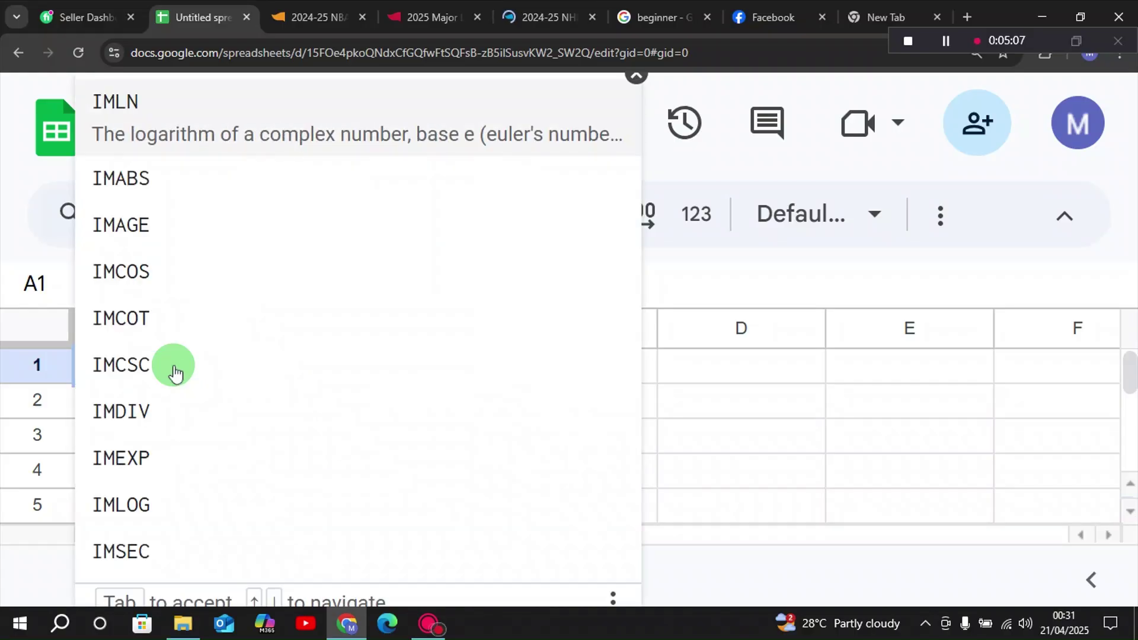
text(html)
key(Tab)
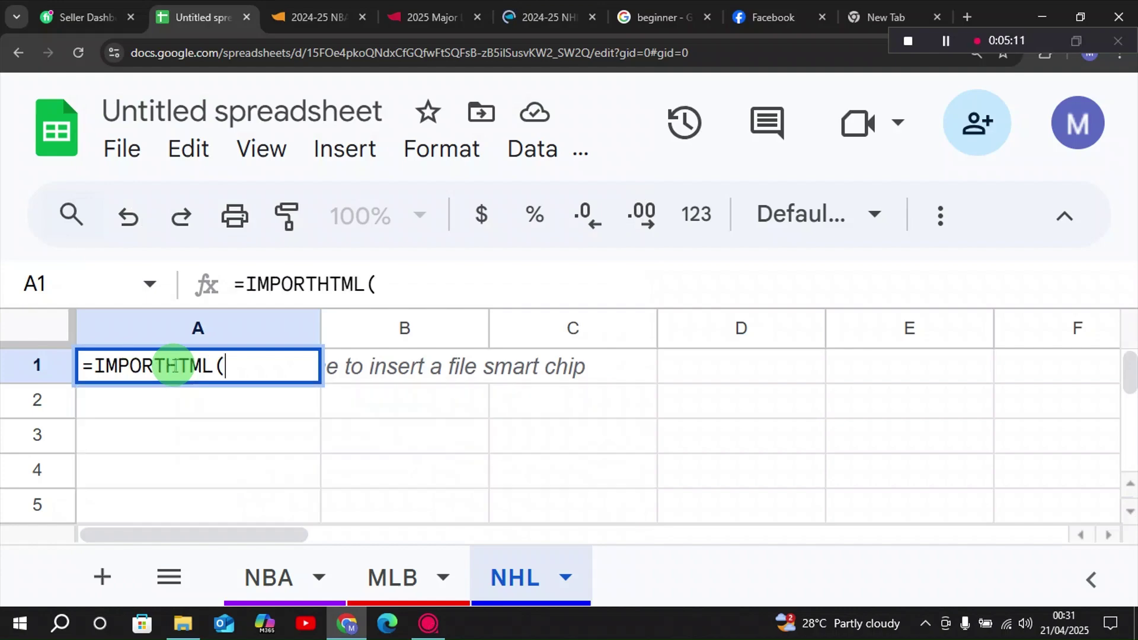
text(")
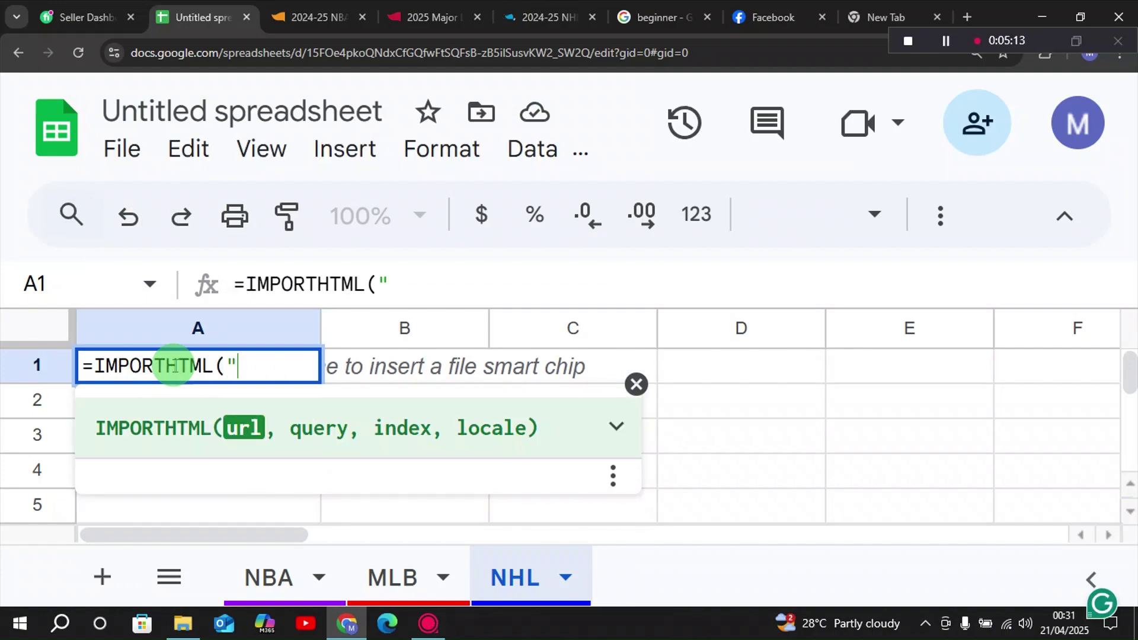
key(ctrl+v)
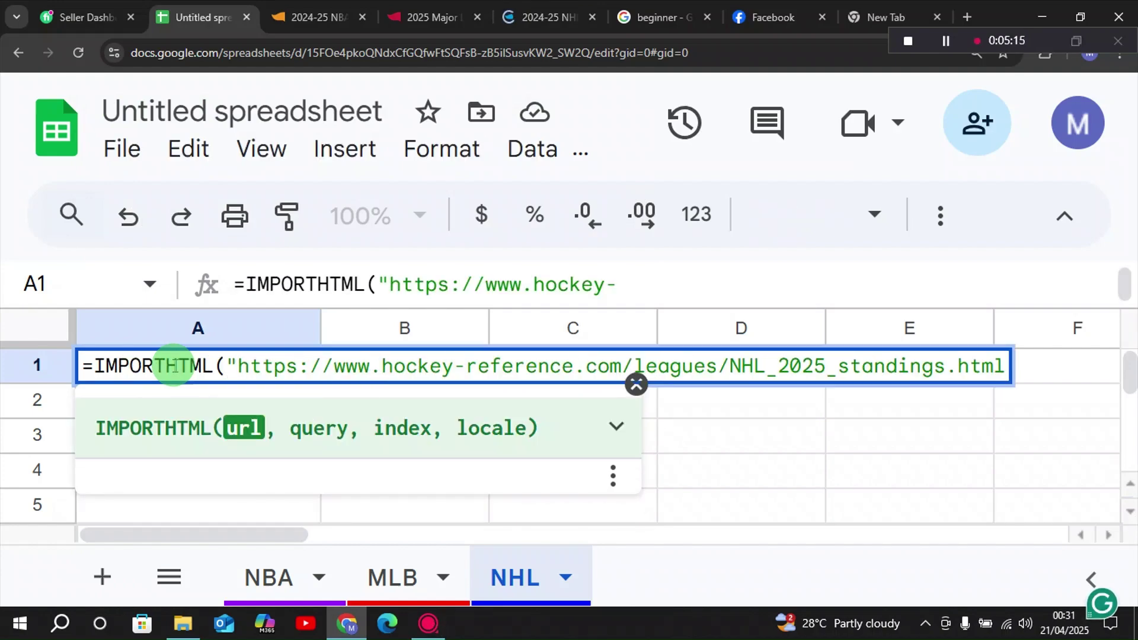
text(")
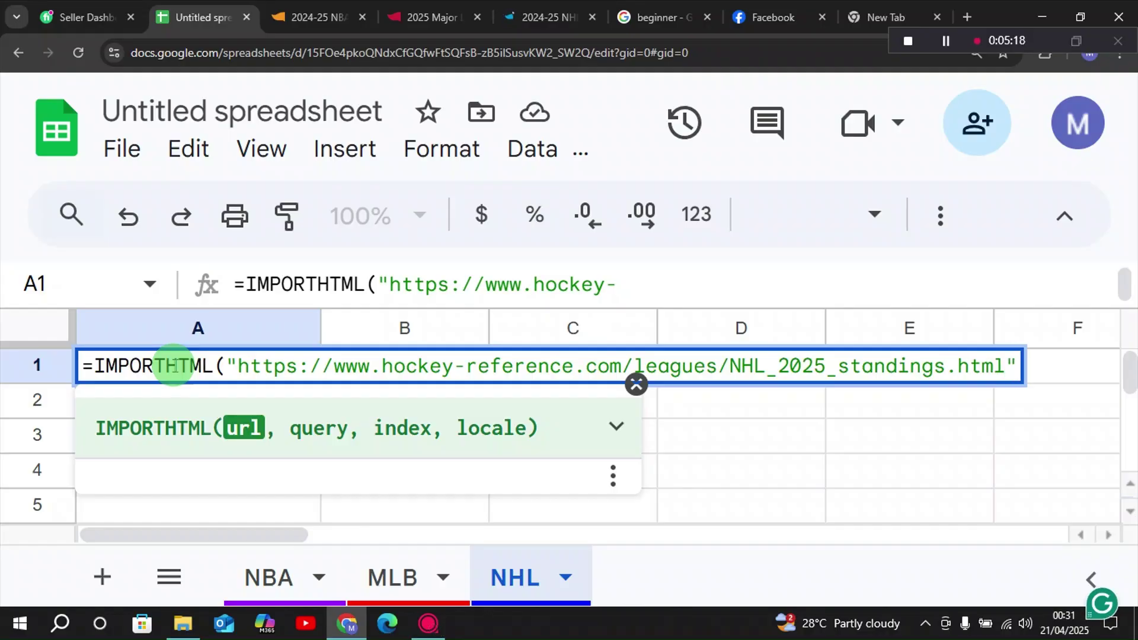
text(,)
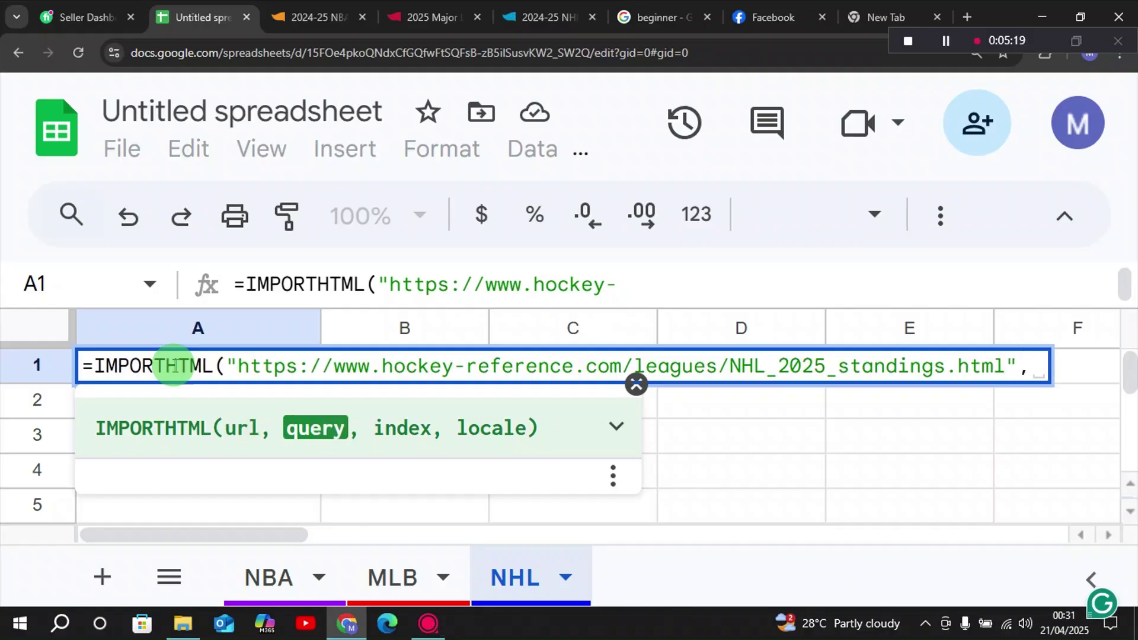
text("table",)
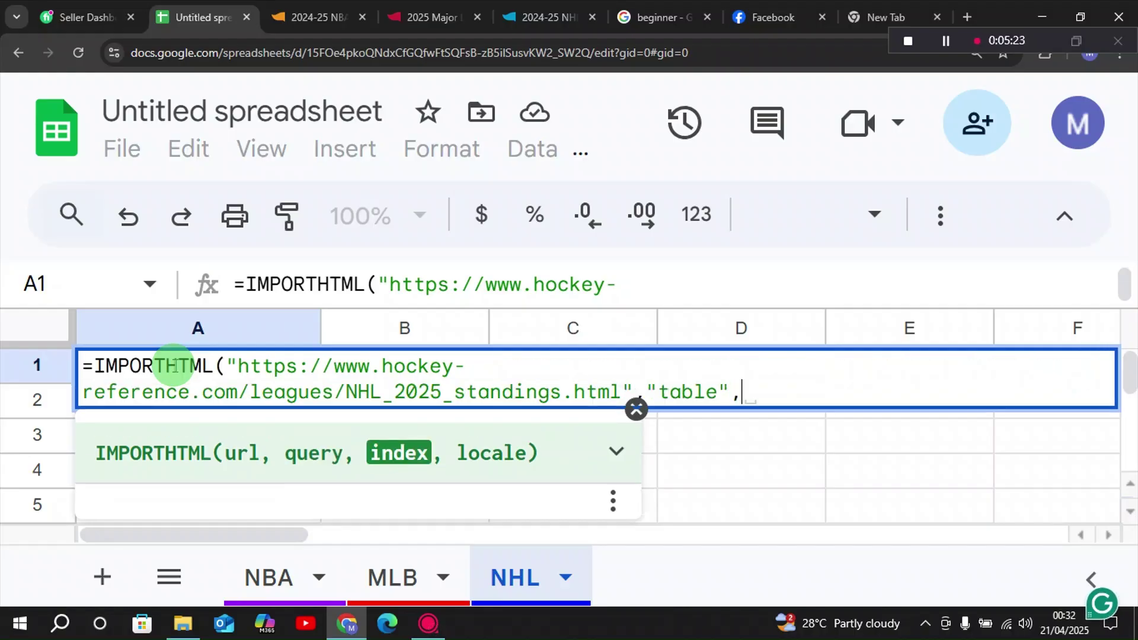
text(1)
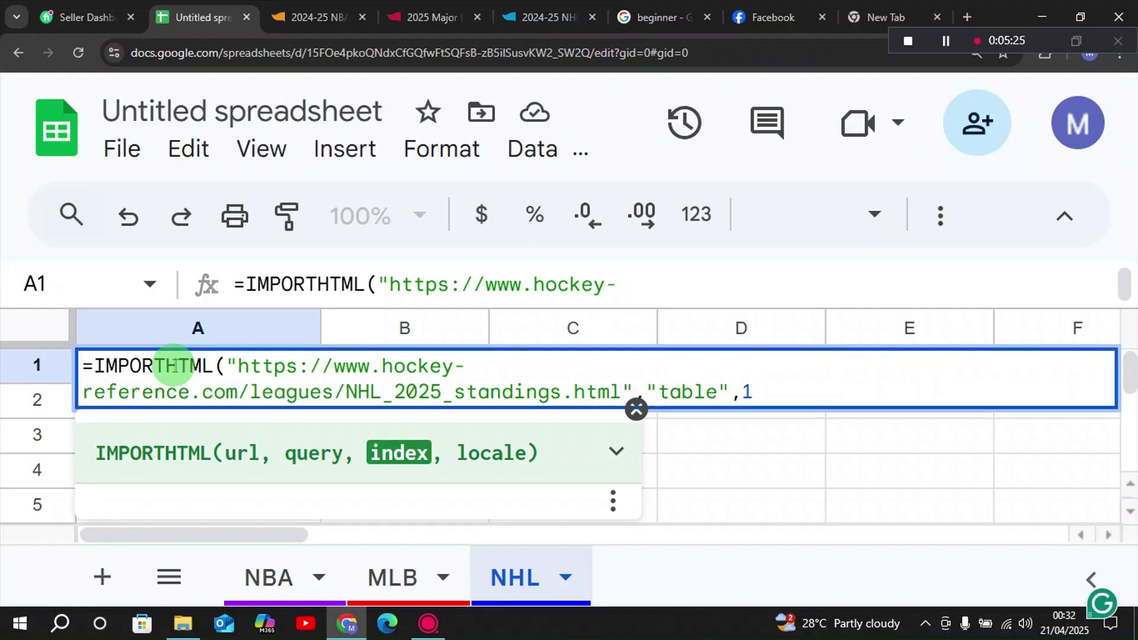
text())
key(Return)
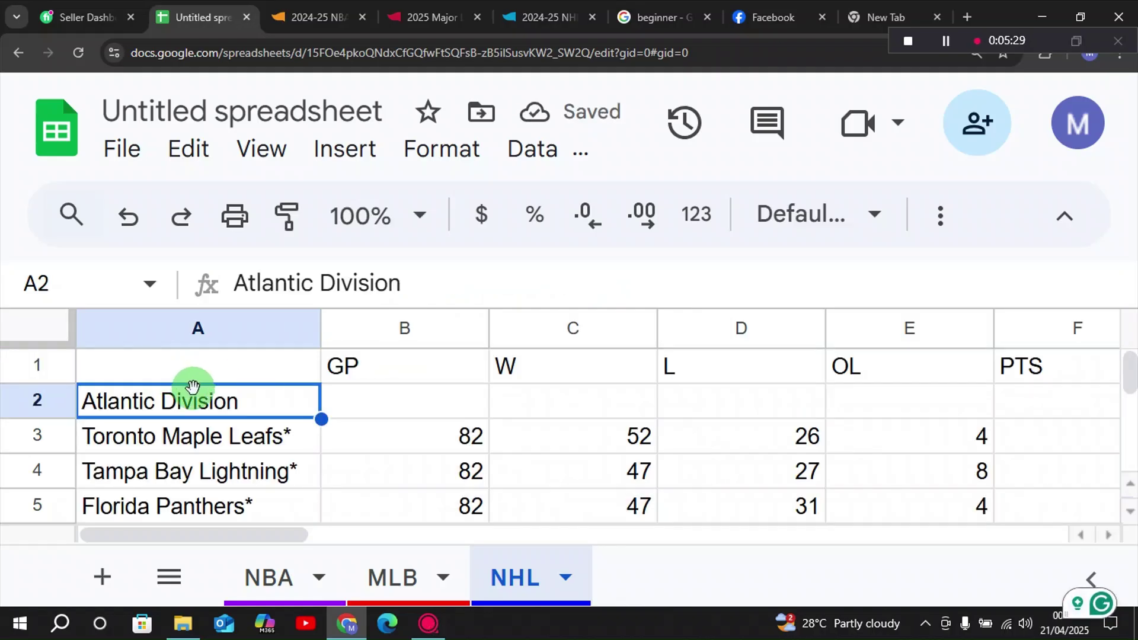
Reset the page zoom and check the imported Atlantic and Metropolitan Division rows.
scroll(195, 394, down, 2)
key(ctrl+minus)
key(ctrl+minus)
key(ctrl+minus)
key(ctrl+minus)
scroll(195, 394, down, 6)
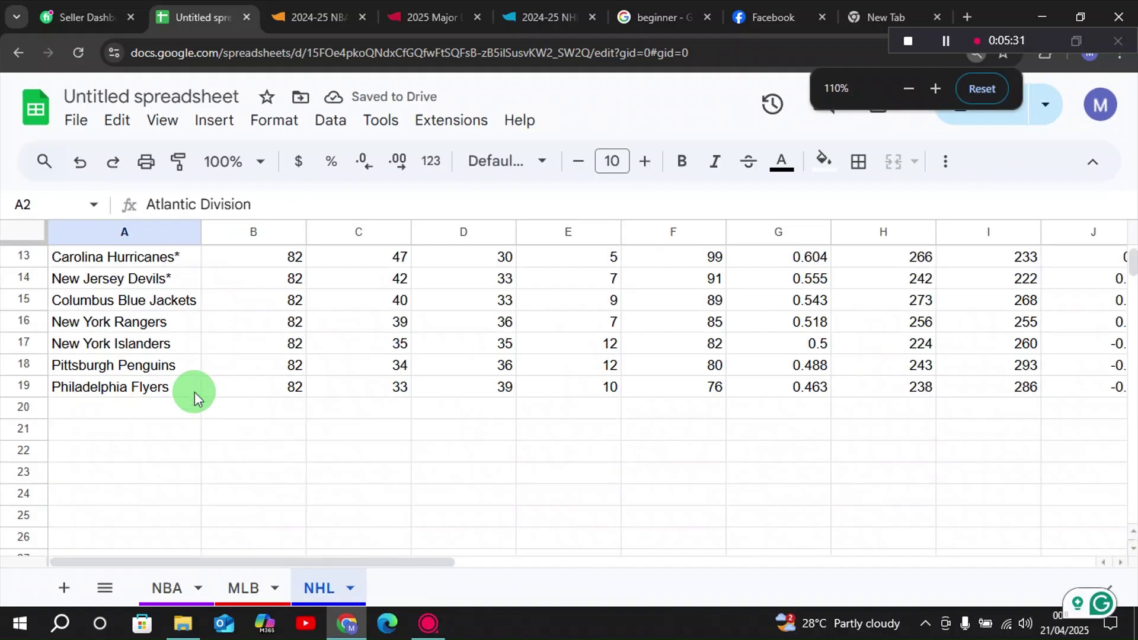
scroll(207, 386, up, 7)
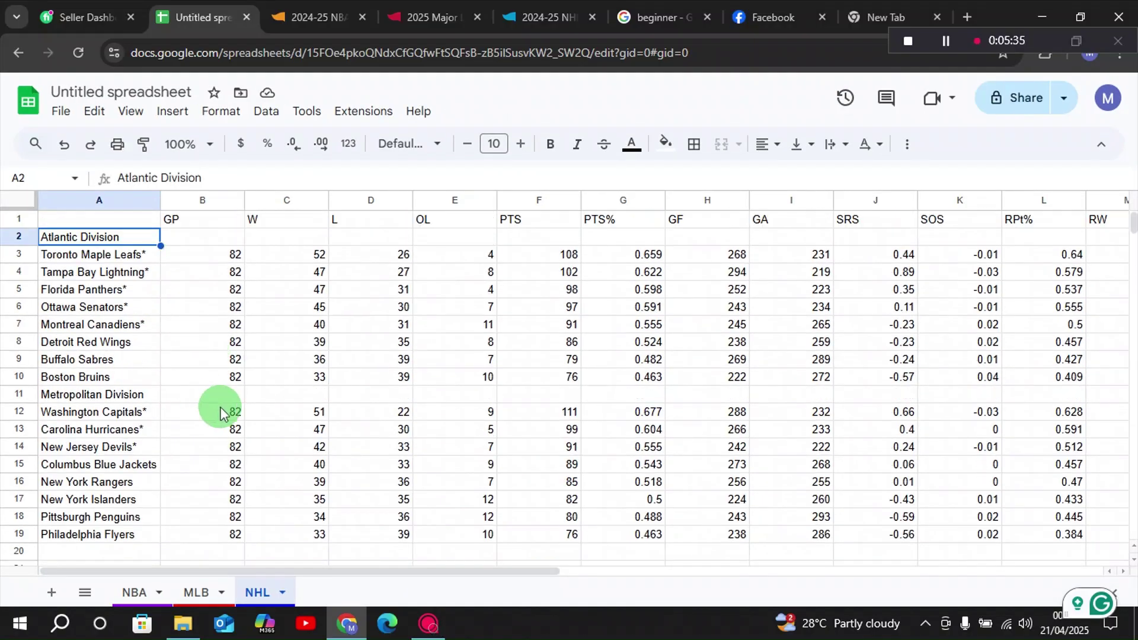
Compare the imported Eastern figures against Hockey-Reference's tables, then return to the NHL sheet.
click(527, 17)
scroll(262, 393, down, 7)
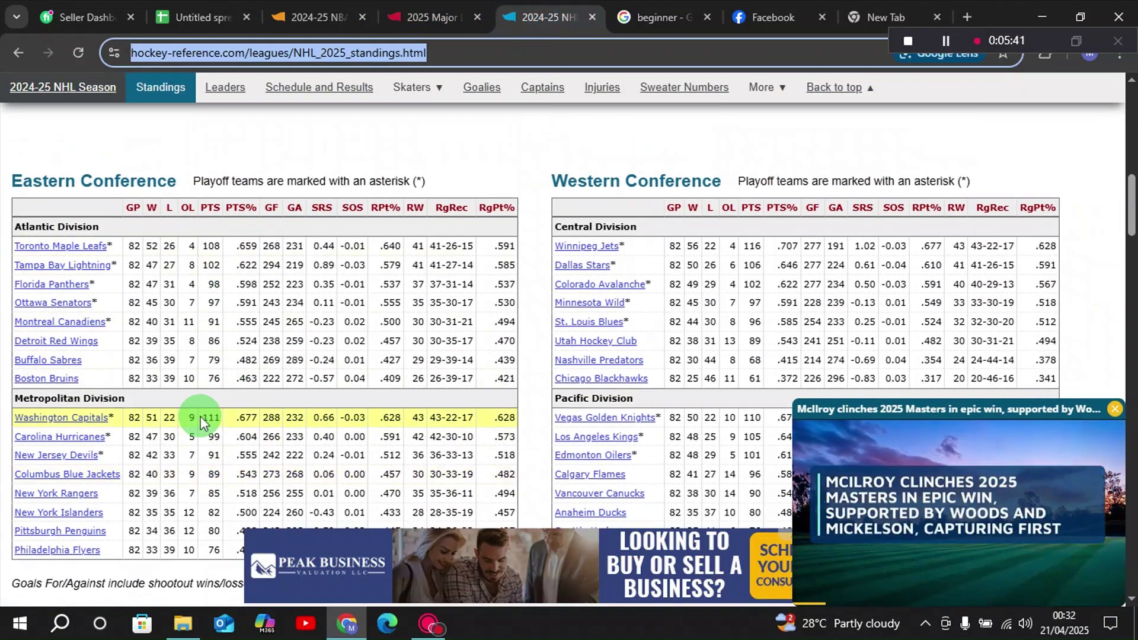
scroll(746, 246, down, 4)
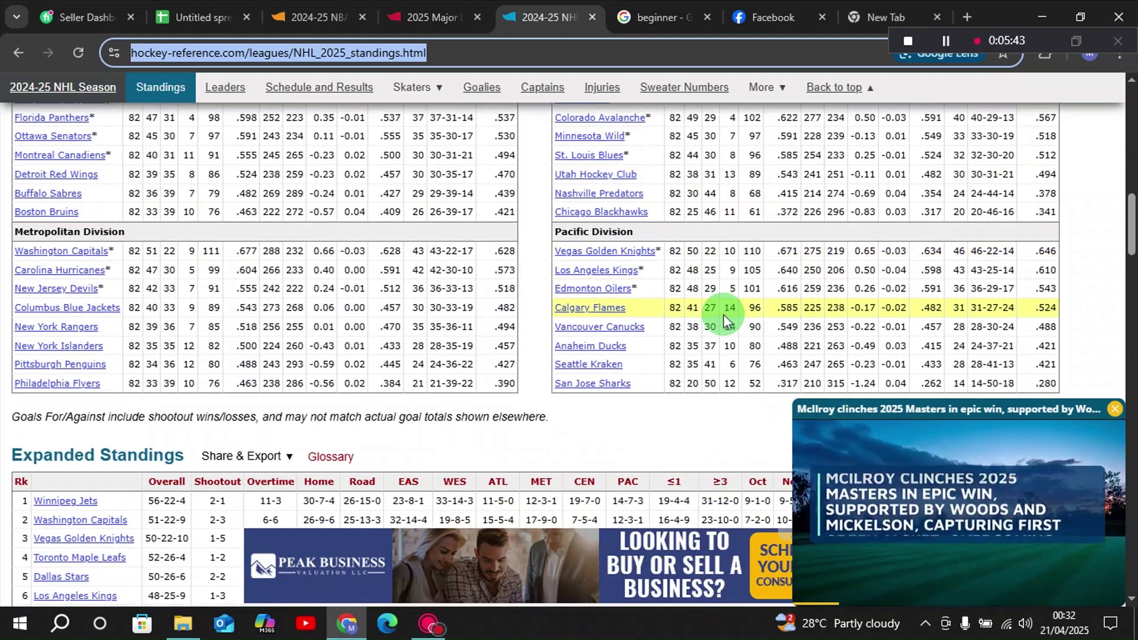
scroll(723, 308, up, 4)
scroll(697, 237, down, 3)
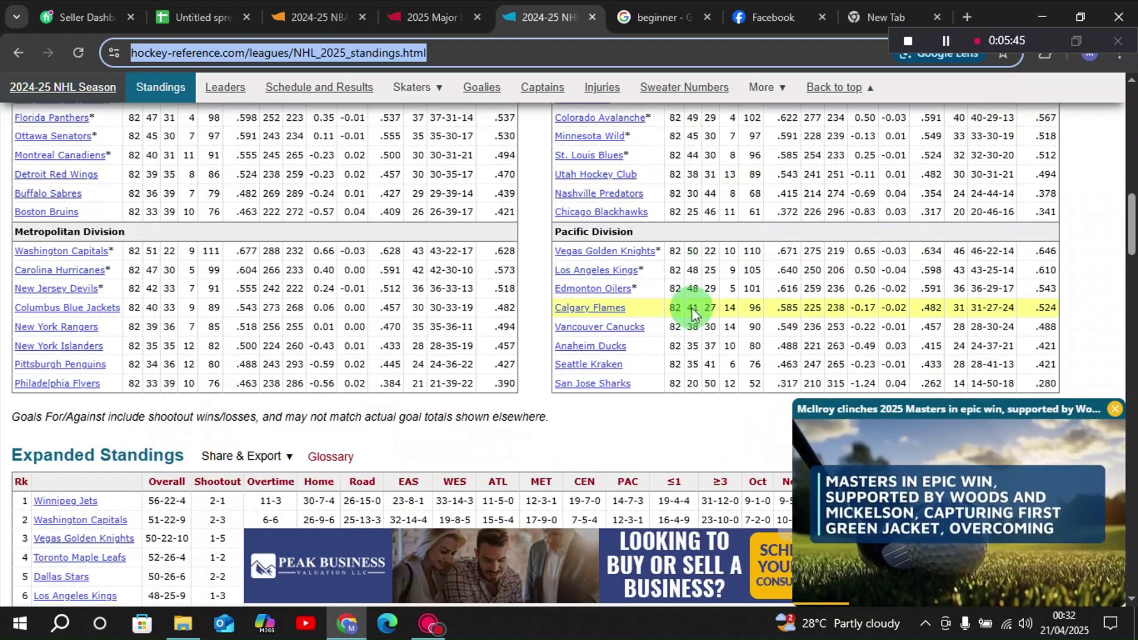
scroll(676, 284, up, 3)
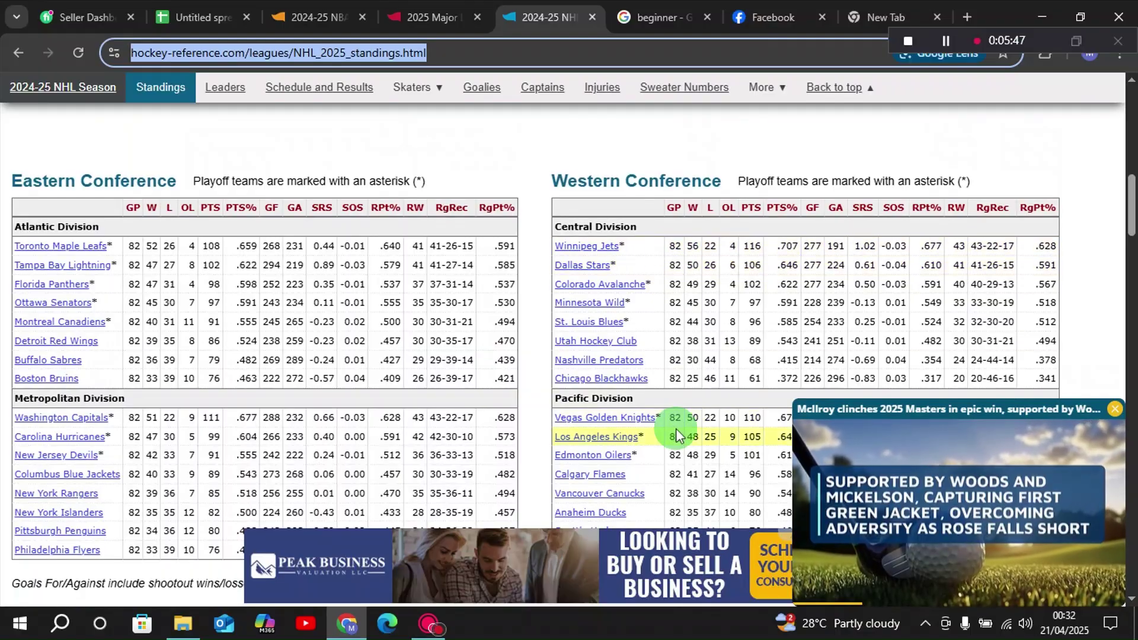
click(201, 17)
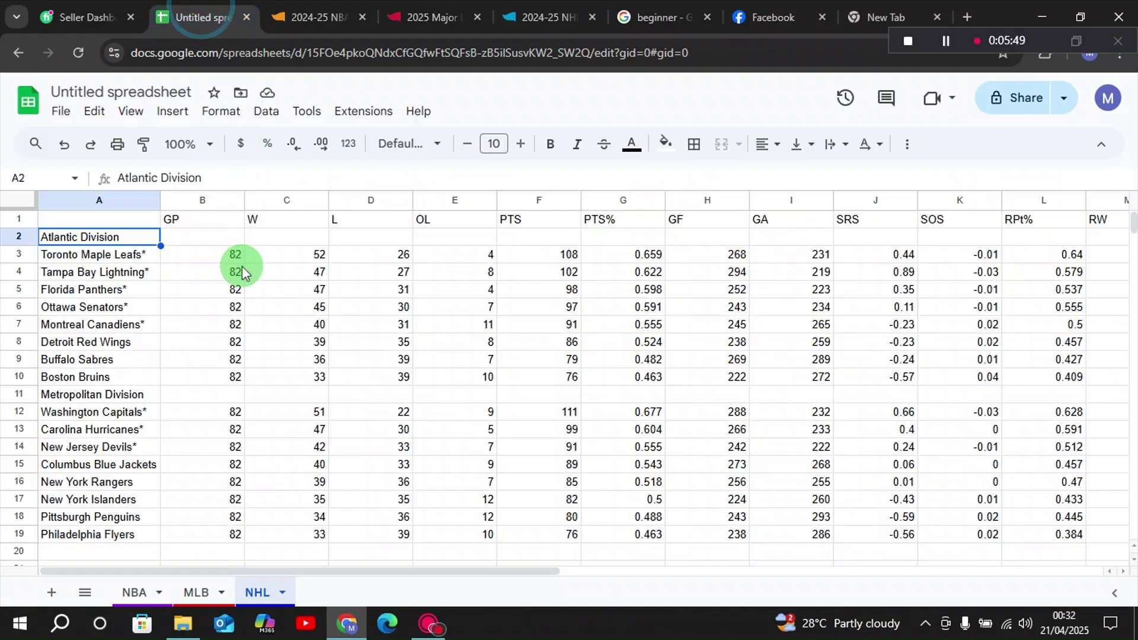
scroll(233, 284, down, 3)
Enter =IMPORTHTML("<standings URL>","table",2) in cell A21 for the Western Conference.
click(92, 402)
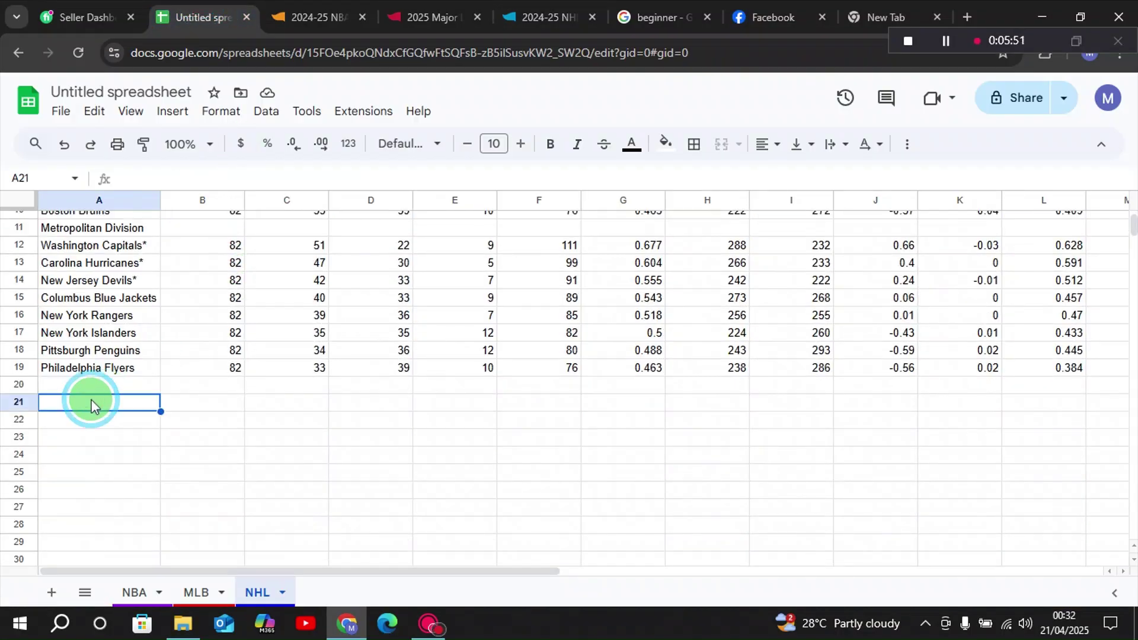
text(=)
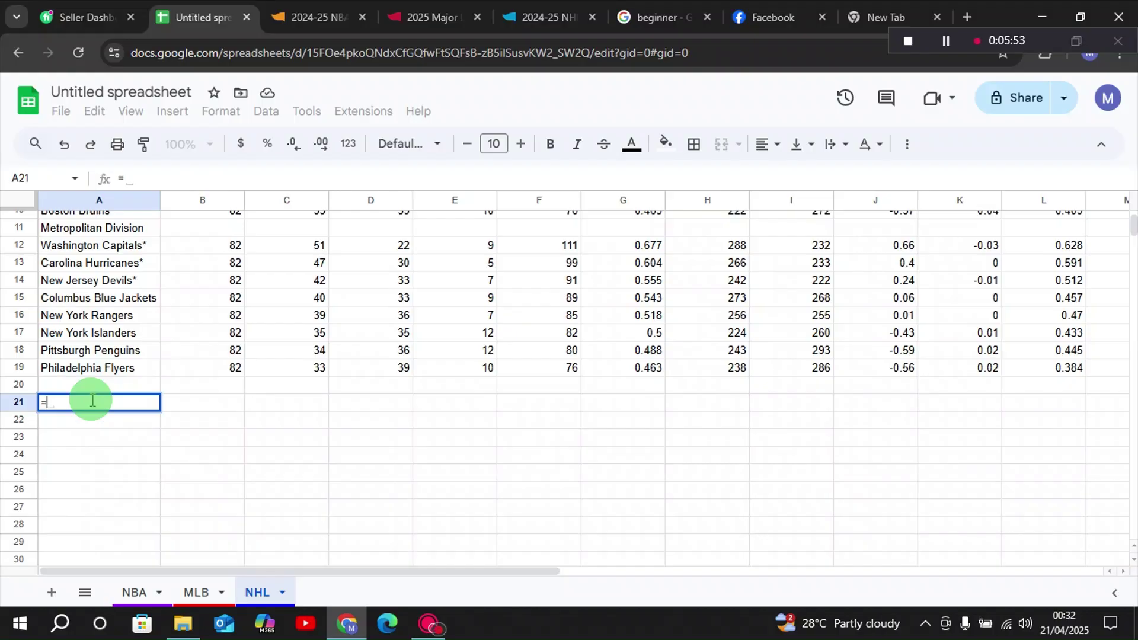
text(impor)
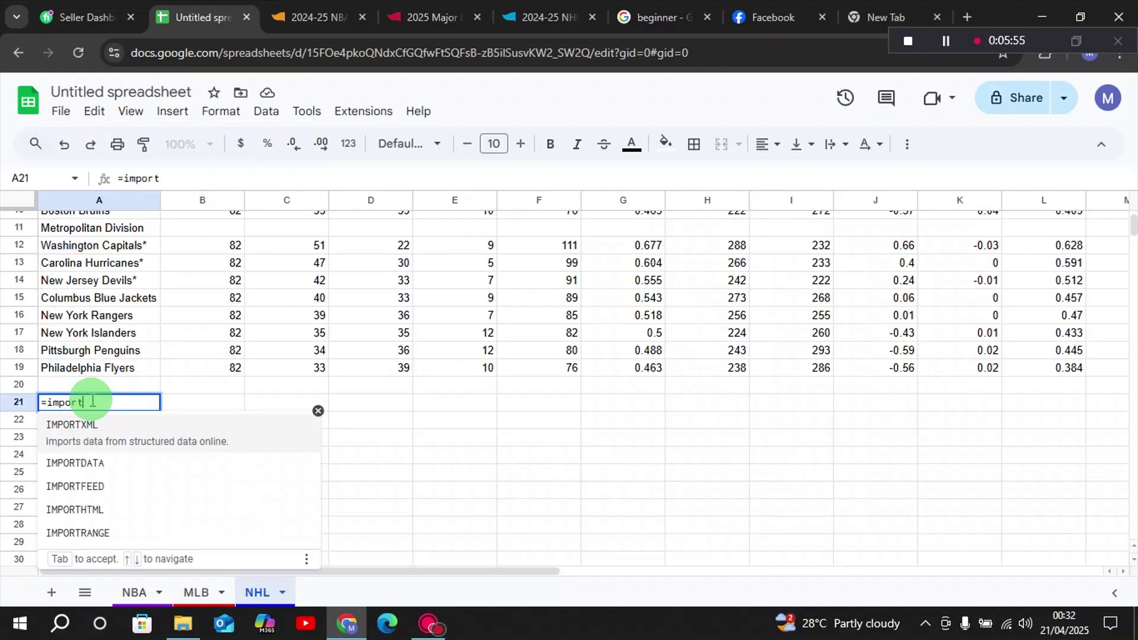
text(t)
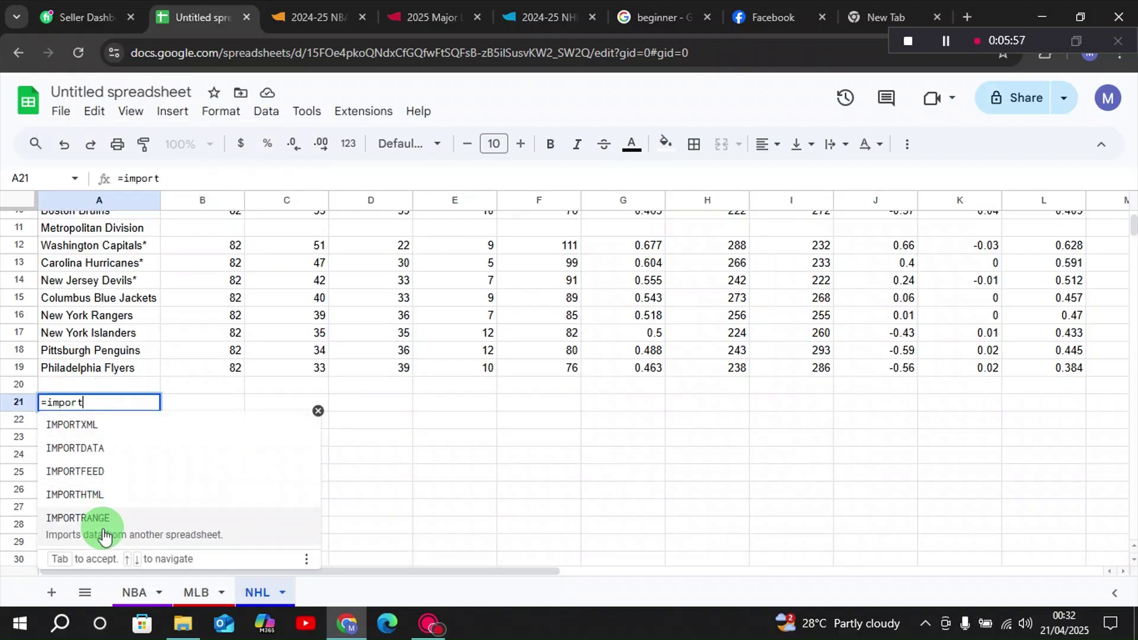
click(91, 500)
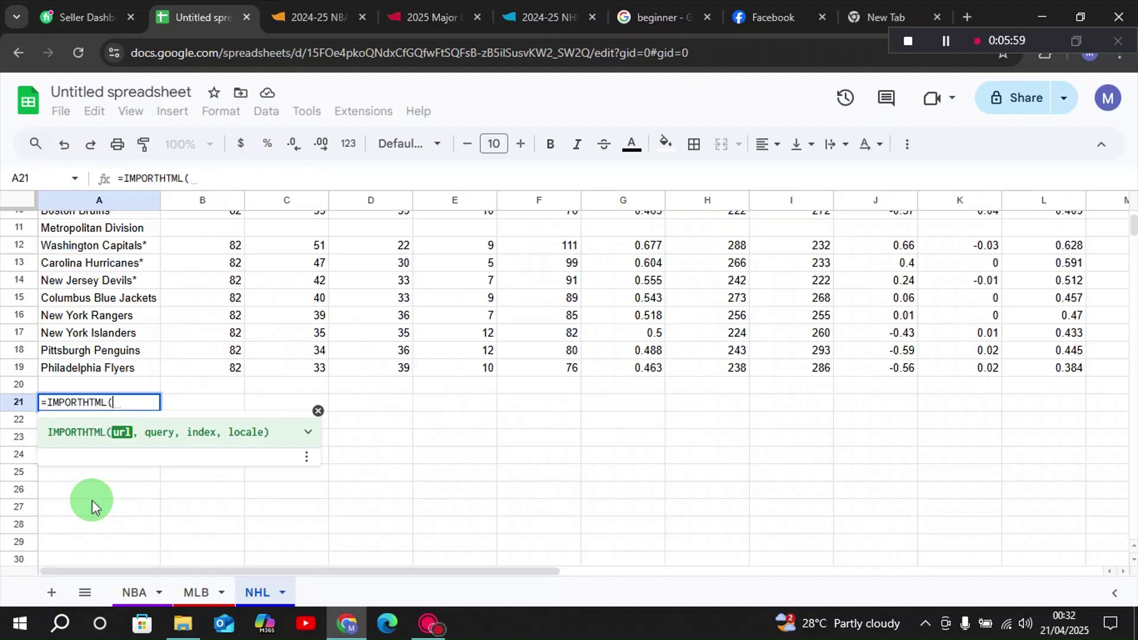
text(")
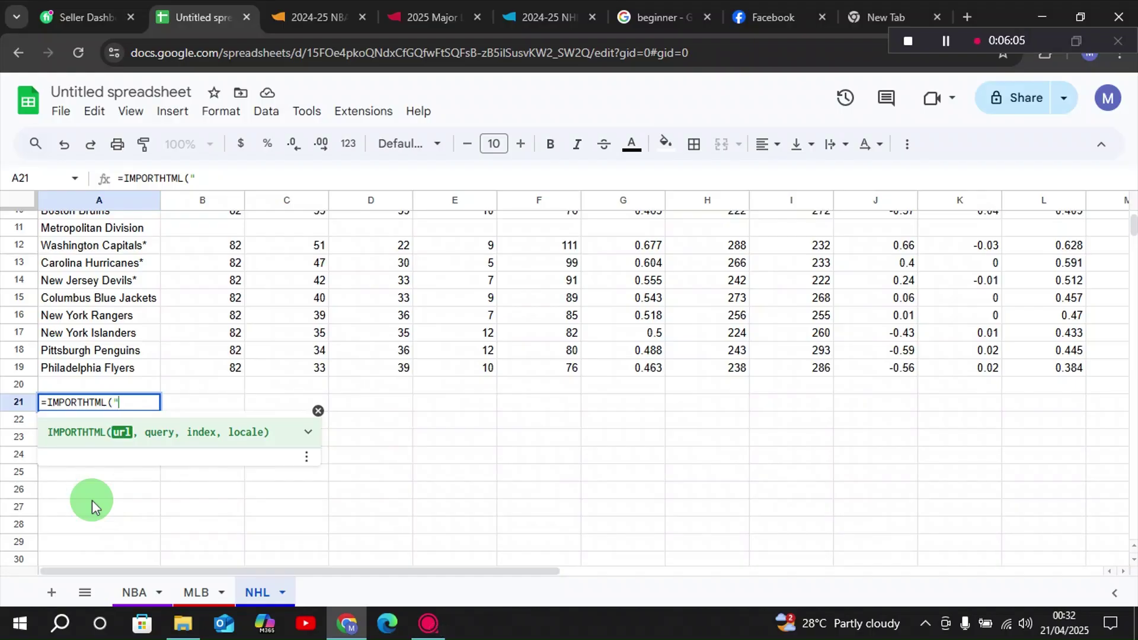
text(https://www.hockey-reference.com/leagues/NHL_2025_standings.html)
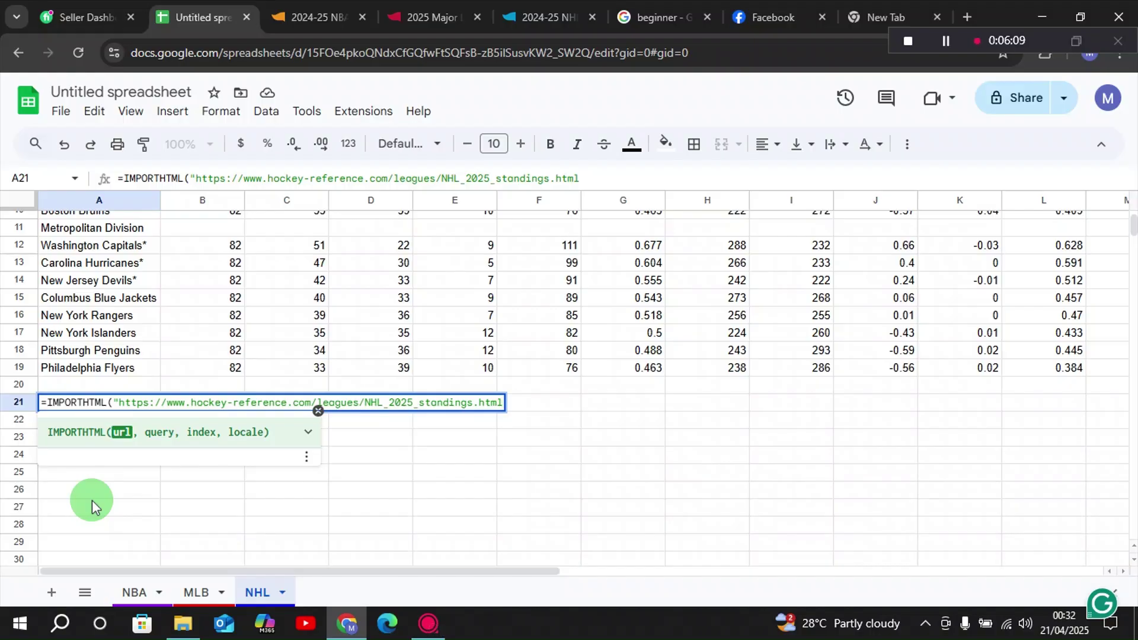
text(",)
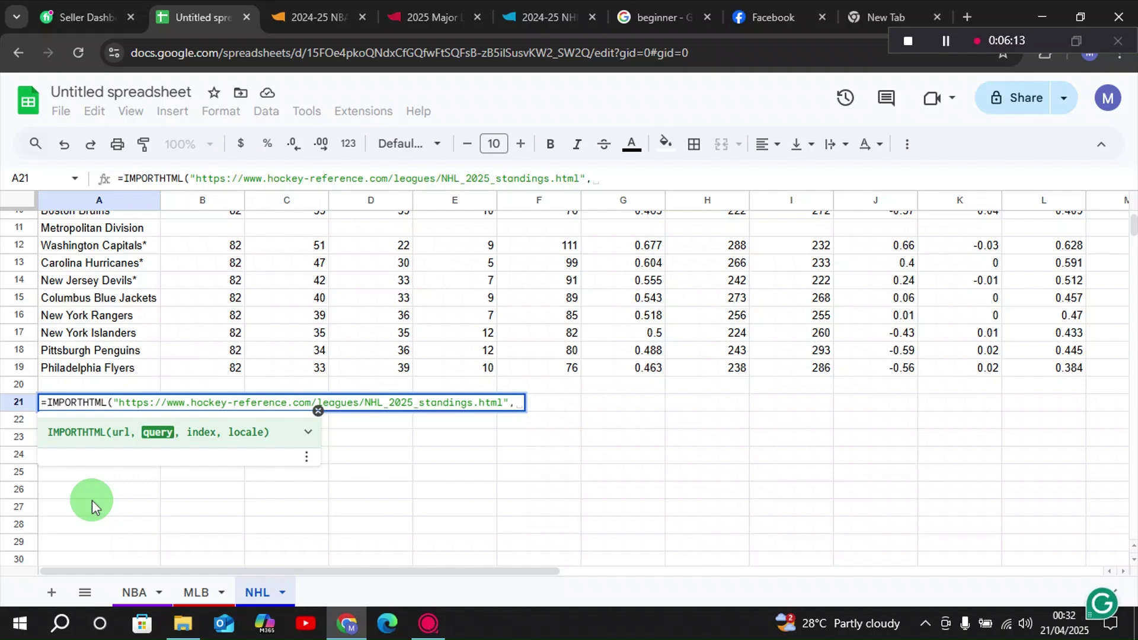
text("table)
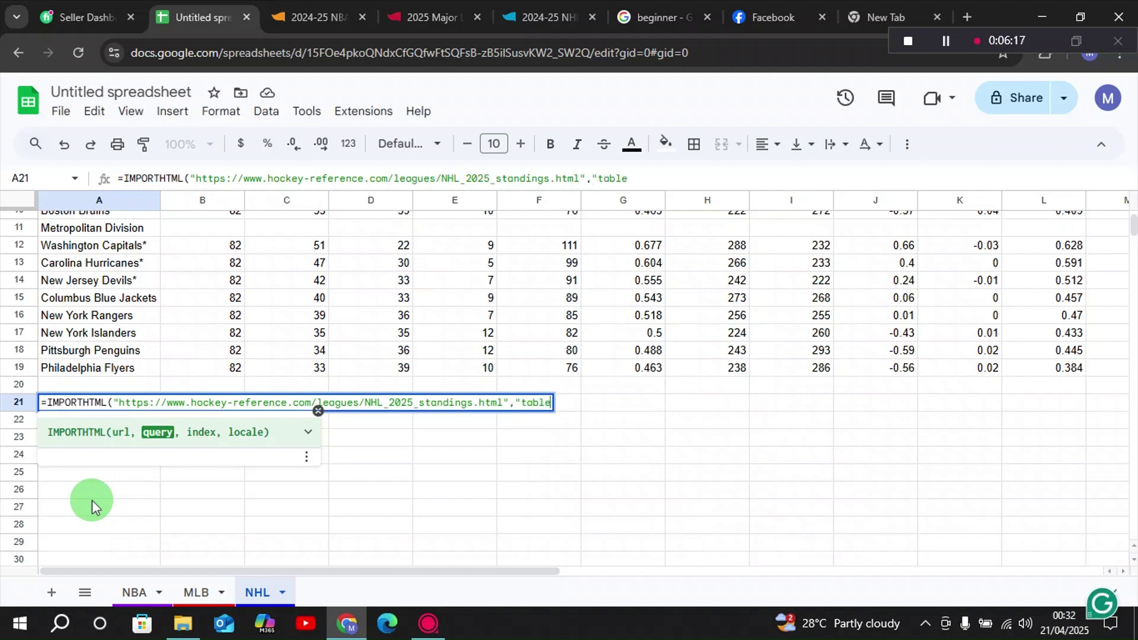
text(",)
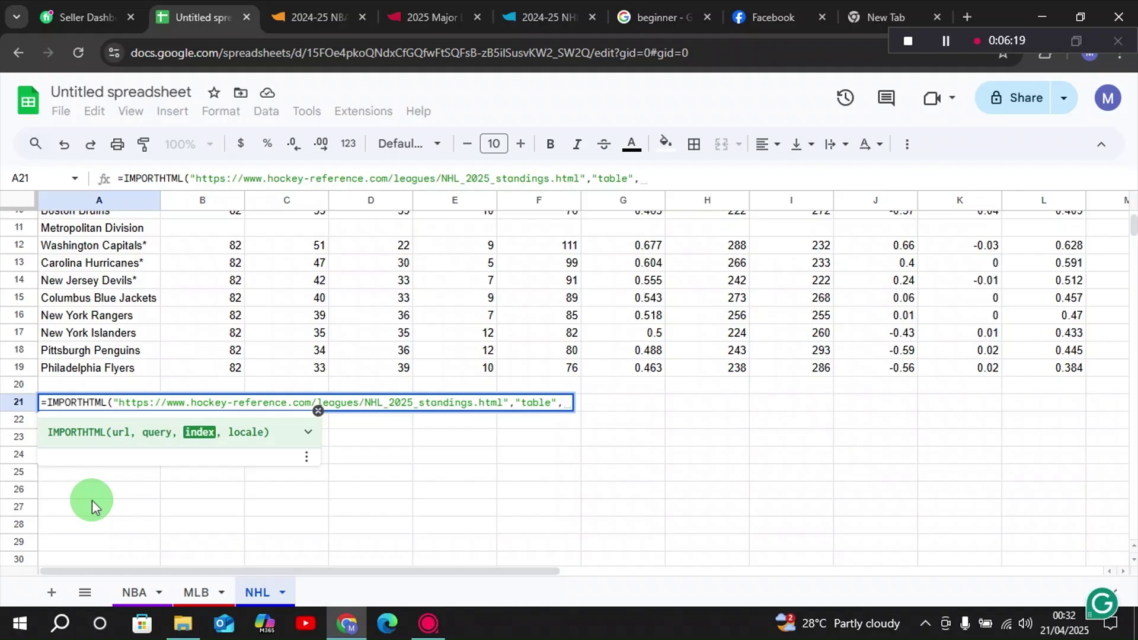
text(2)
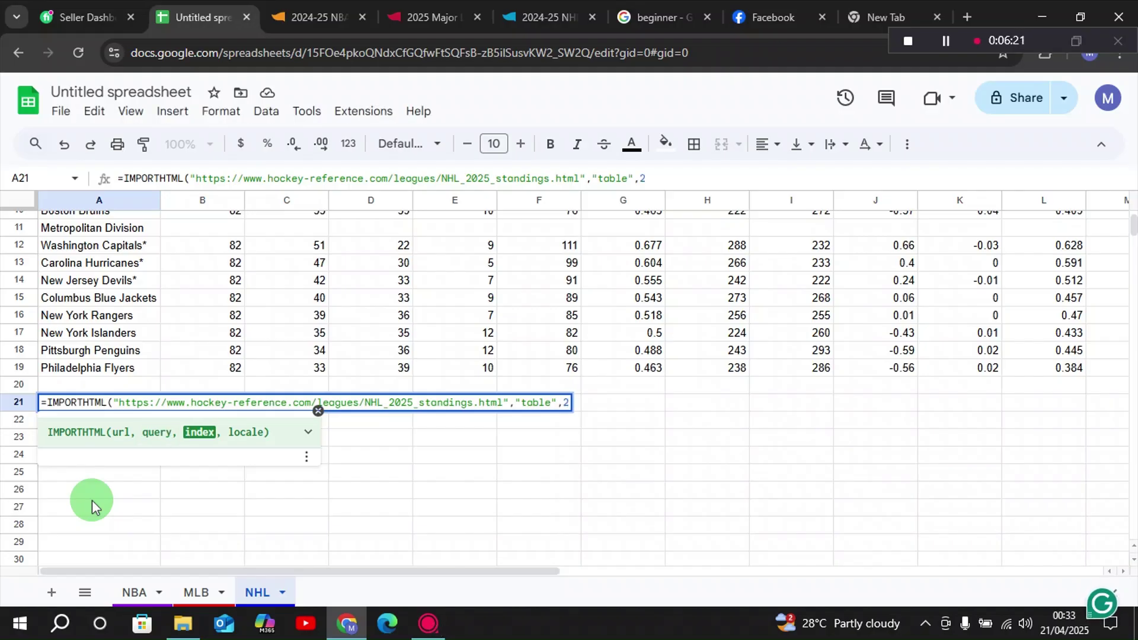
text())
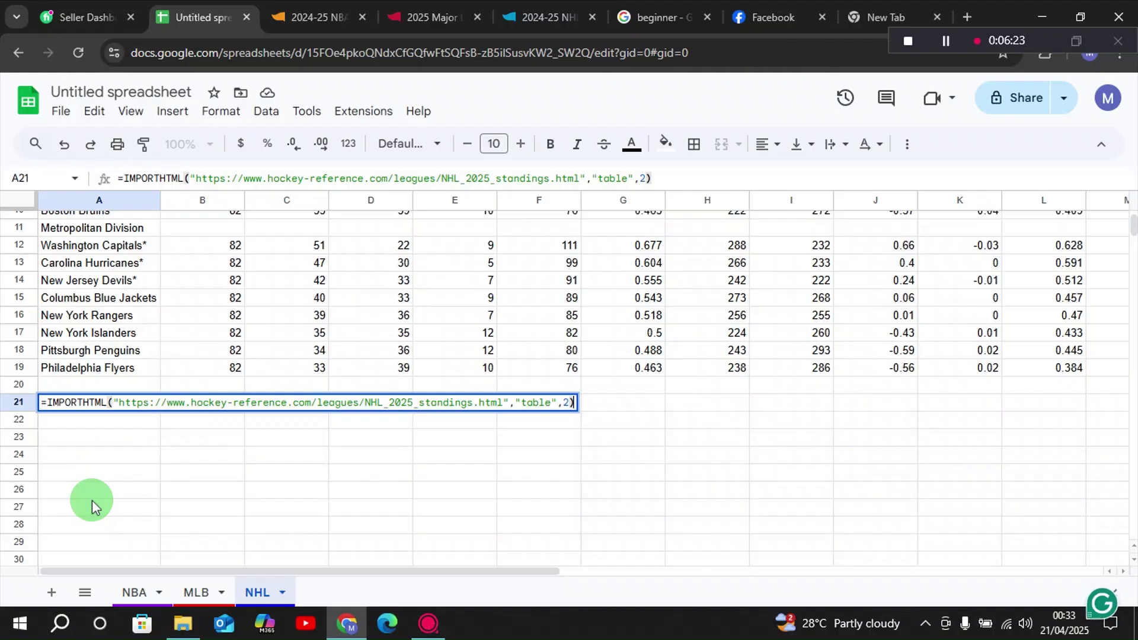
key(Return)
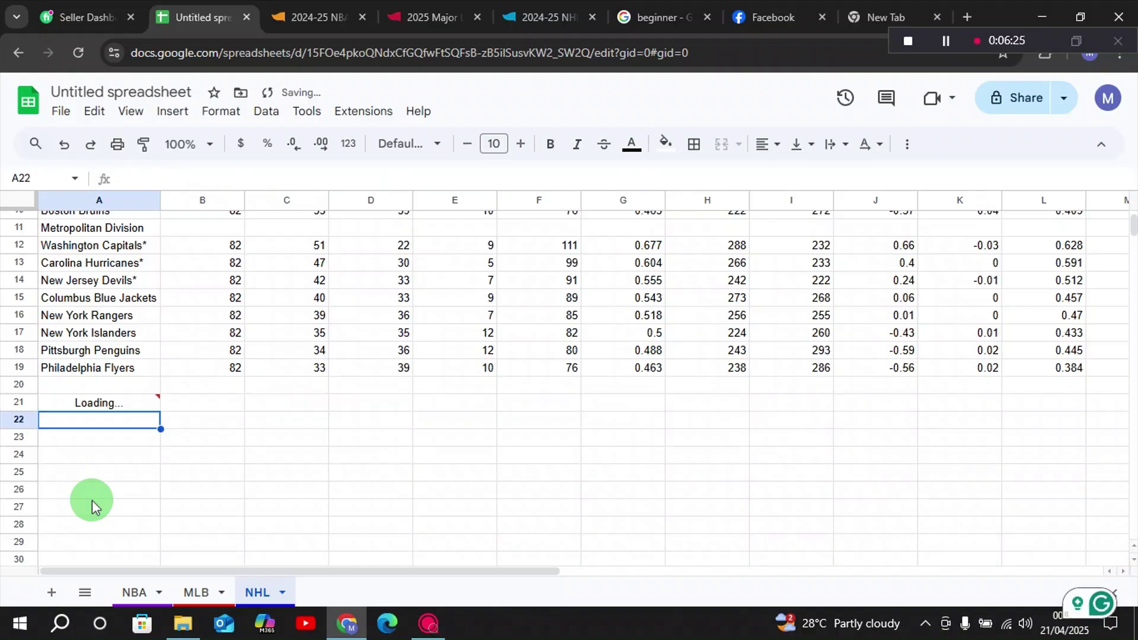
Scroll the NHL sheet to check the Central and Pacific Division rows from row 21.
scroll(187, 433, up, 3)
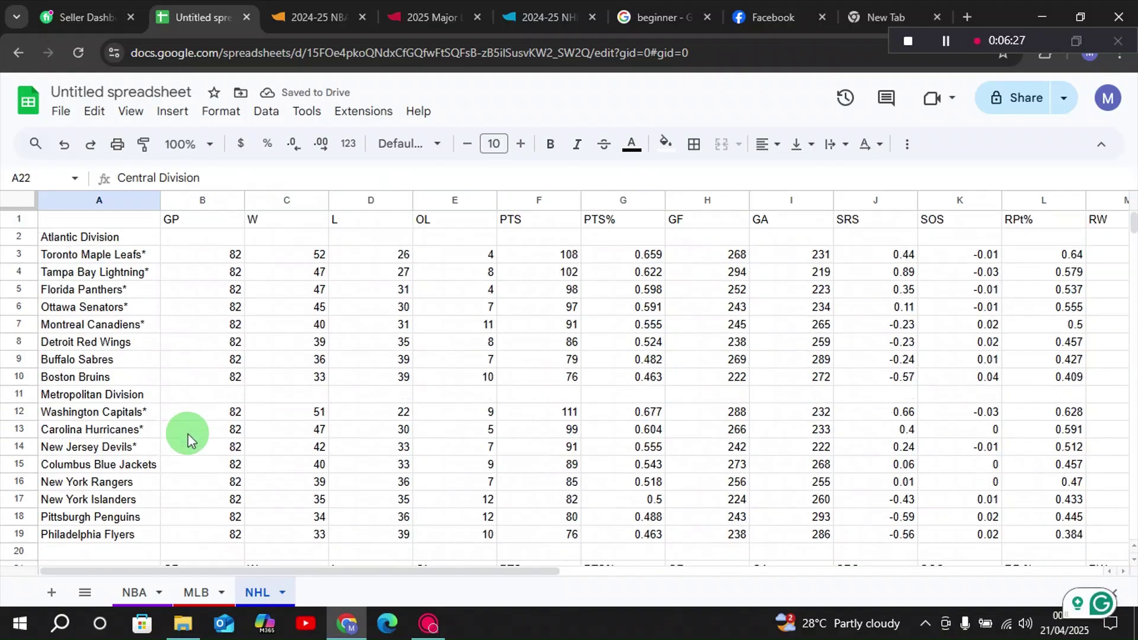
scroll(177, 408, down, 5)
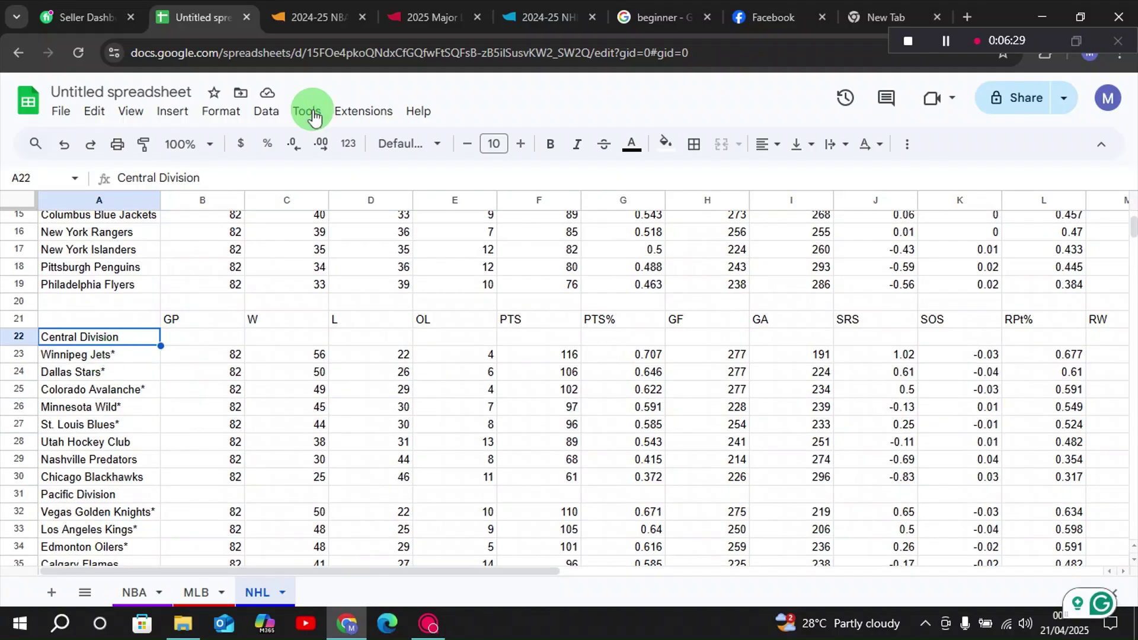
scroll(160, 428, down, 2)
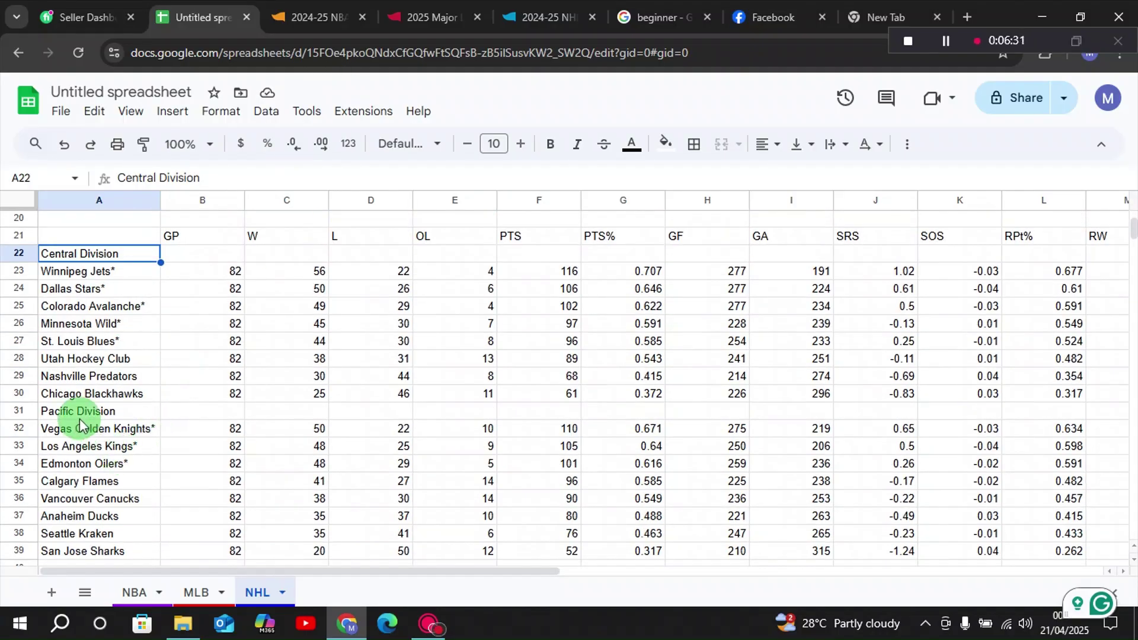
scroll(291, 419, down, 2)
scroll(311, 418, up, 2)
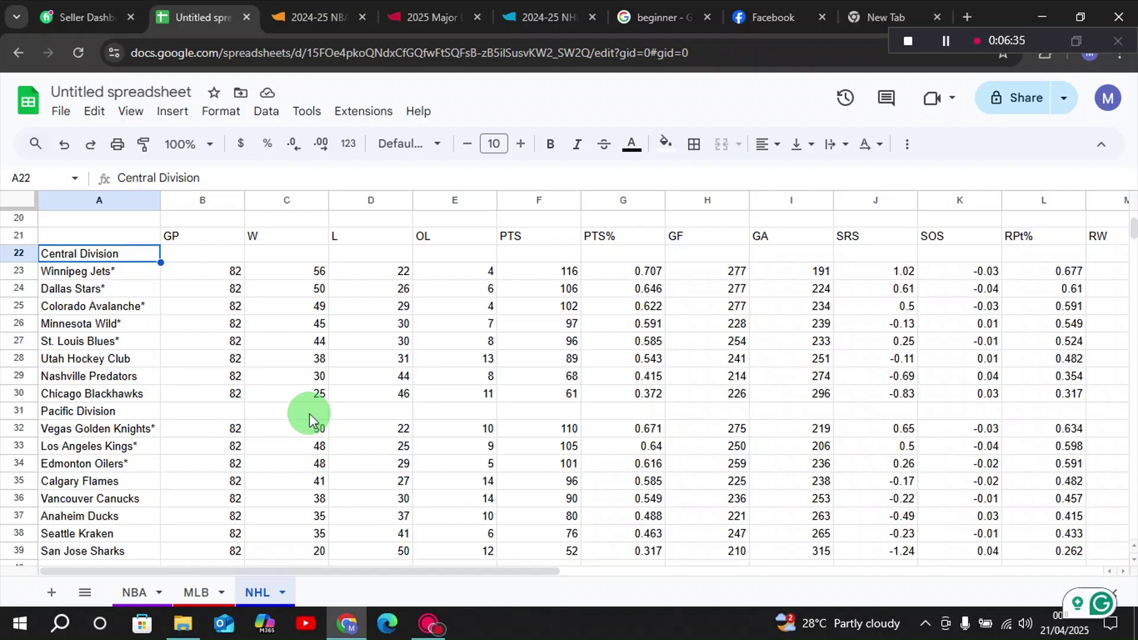
scroll(309, 414, up, 4)
scroll(309, 418, up, 4)
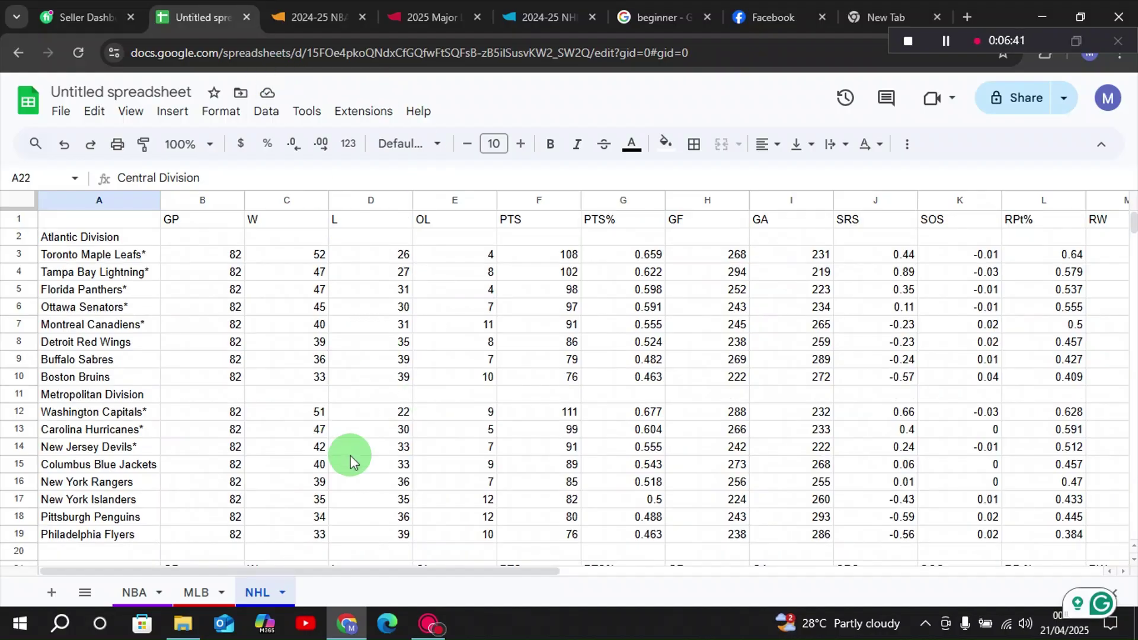
click(531, 17)
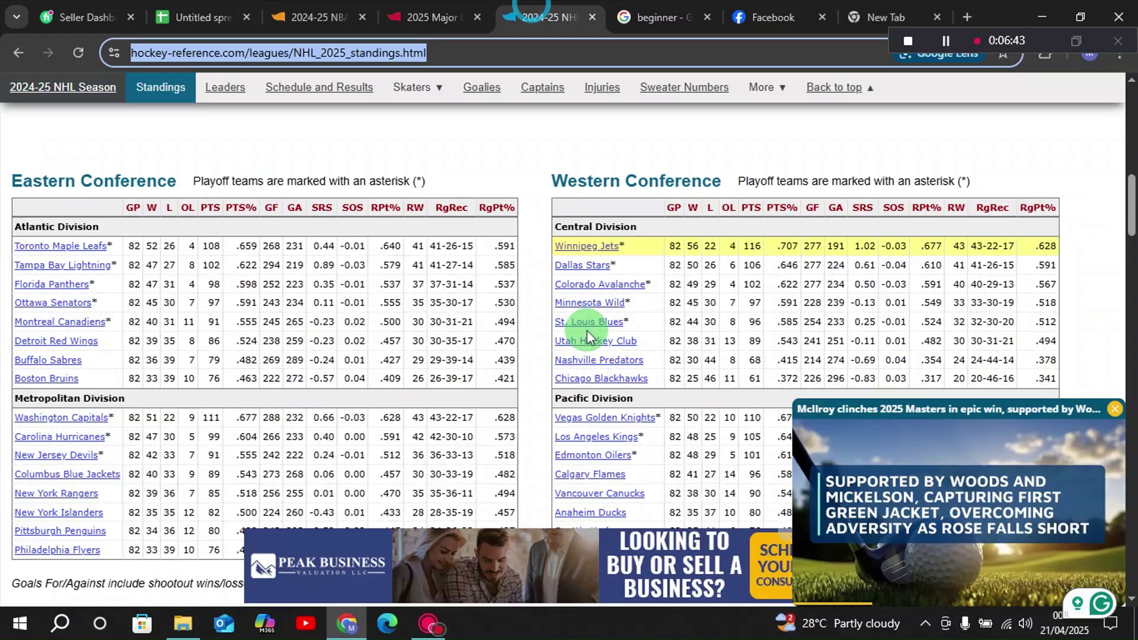
scroll(564, 386, down, 2)
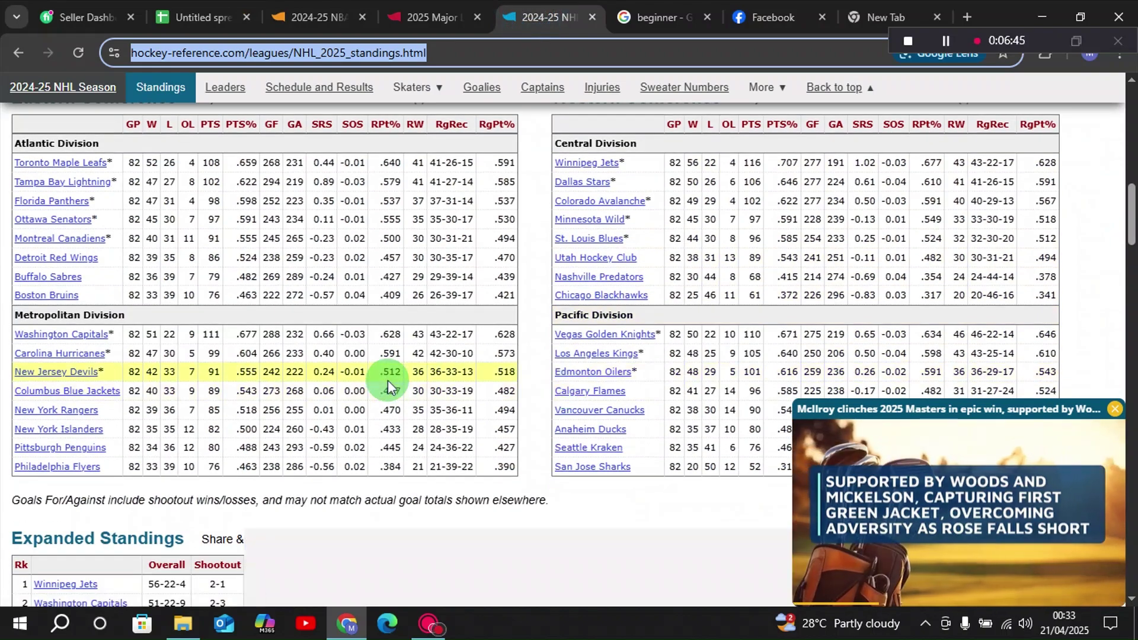
scroll(414, 383, up, 4)
click(188, 17)
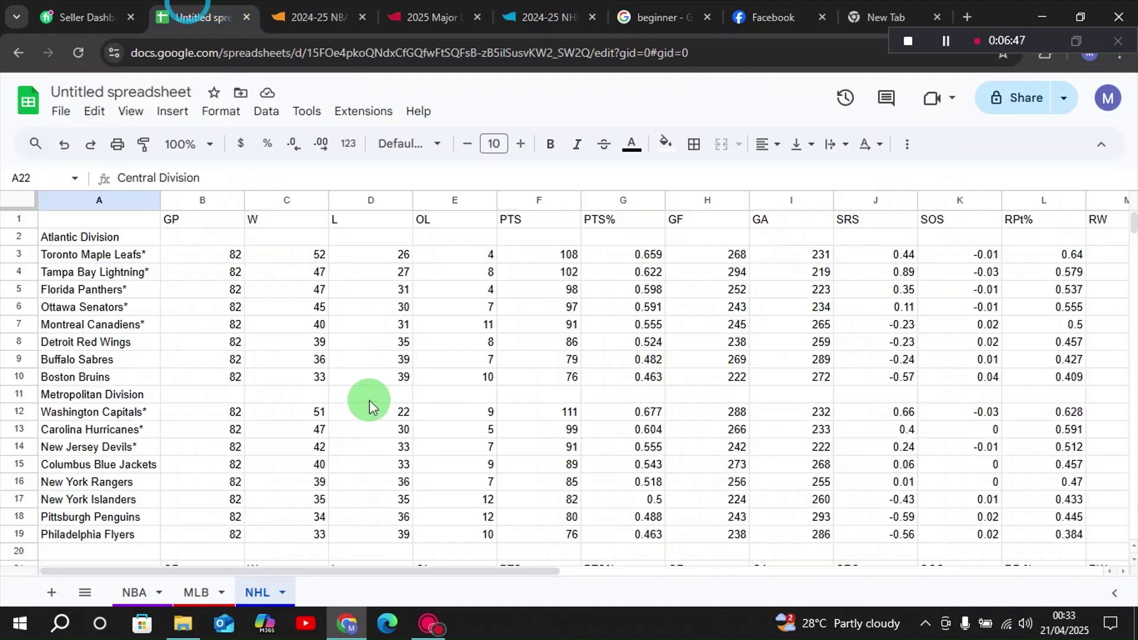